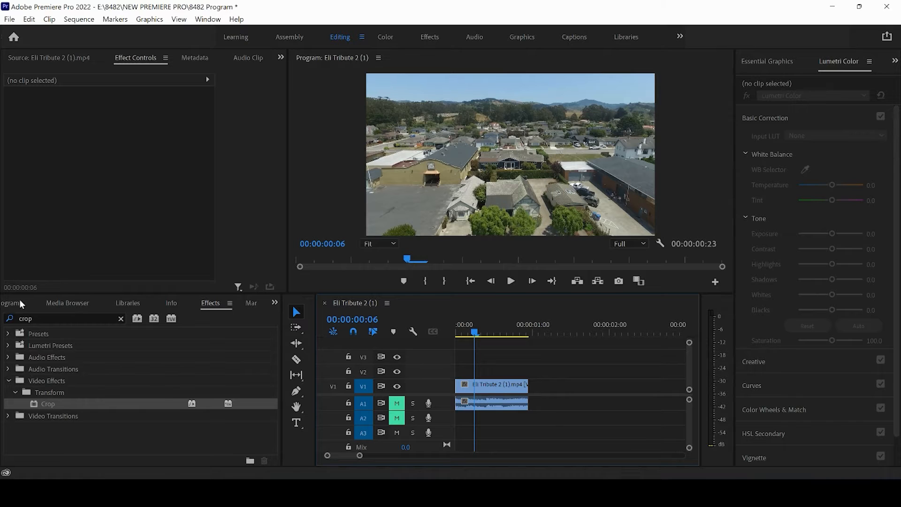
Position the playhead at 00:00:00:10 in the sequence with no clip selected
click(20, 305)
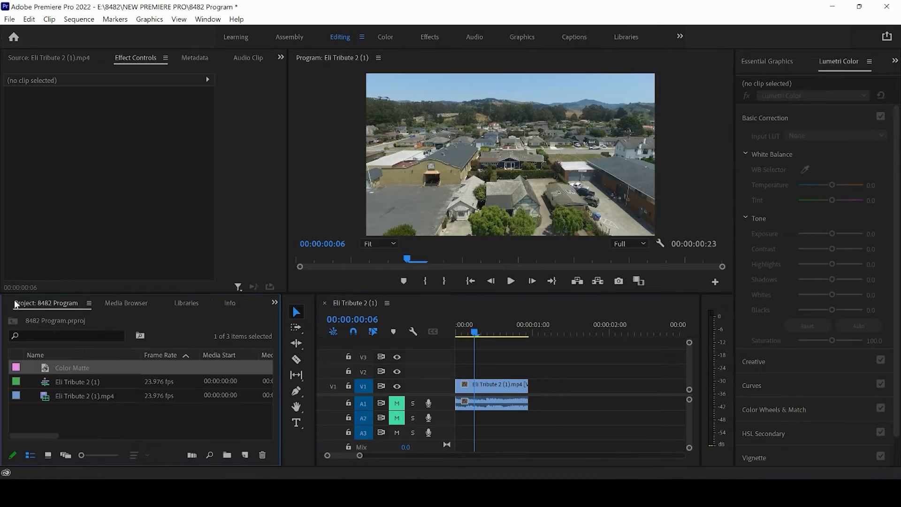
click(148, 417)
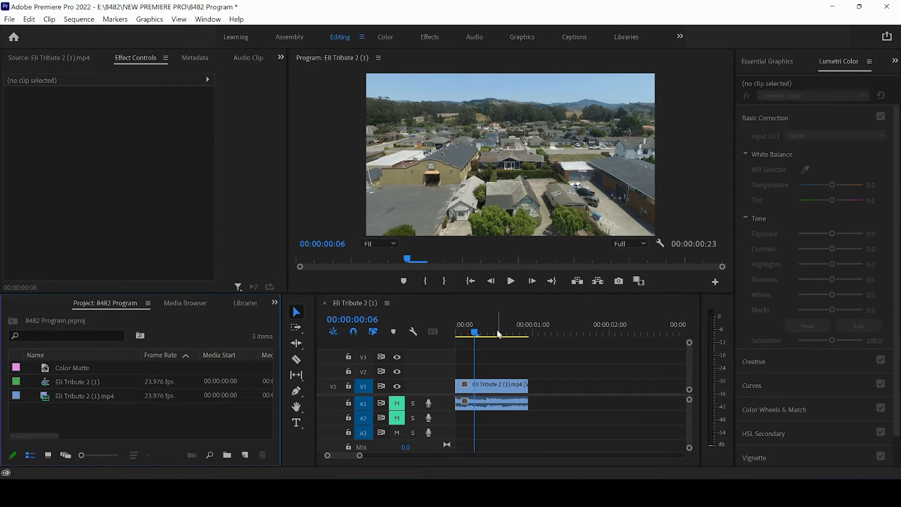
drag(482, 331, 487, 331)
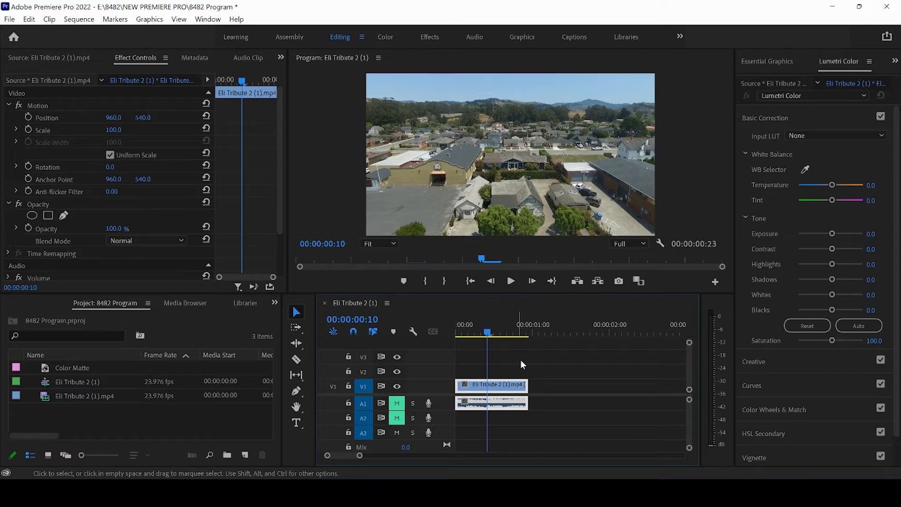
click(527, 369)
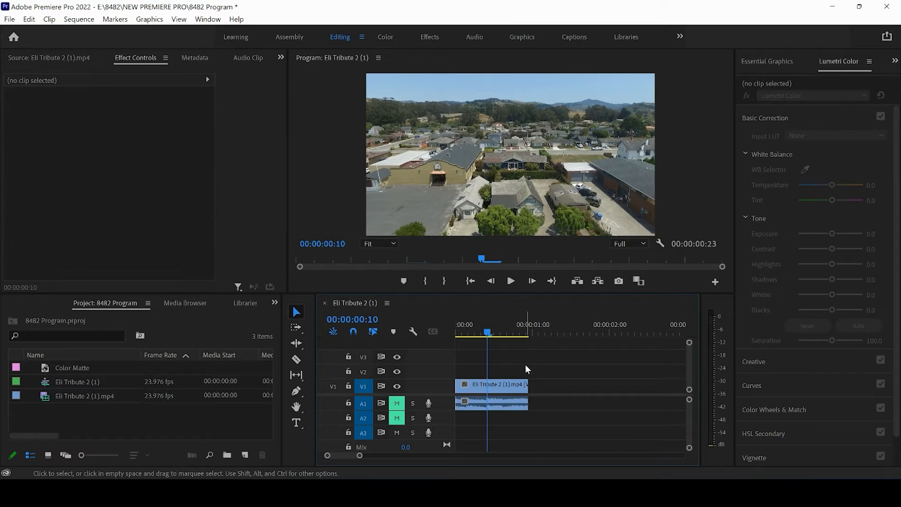
Return to the Effects panel and clear the crop search
click(275, 304)
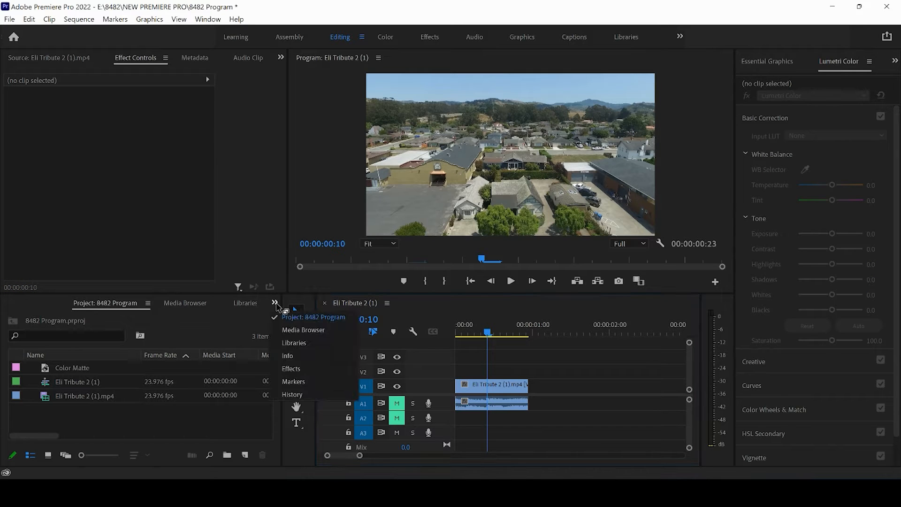
click(293, 371)
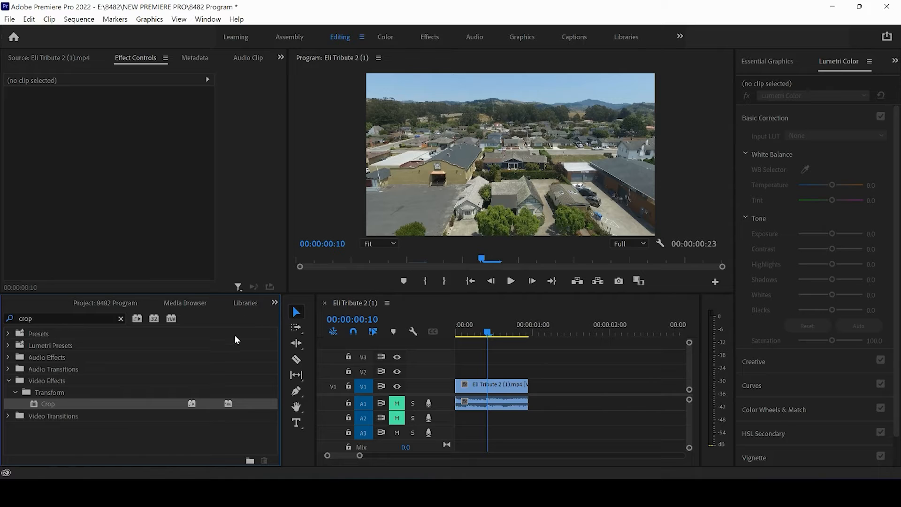
click(121, 319)
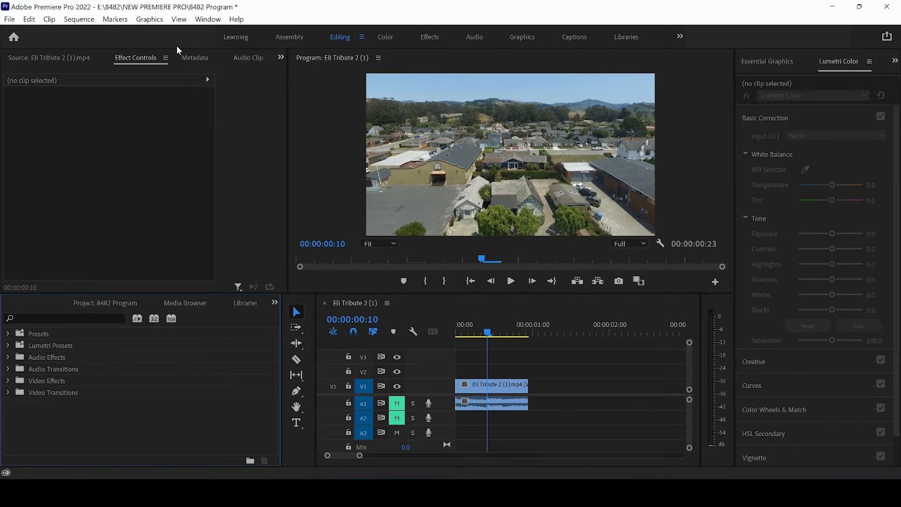
click(209, 20)
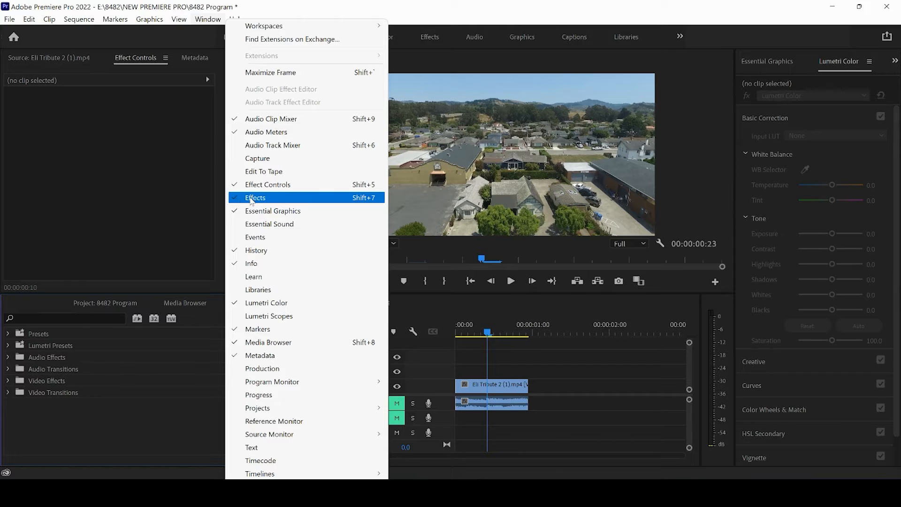
click(58, 301)
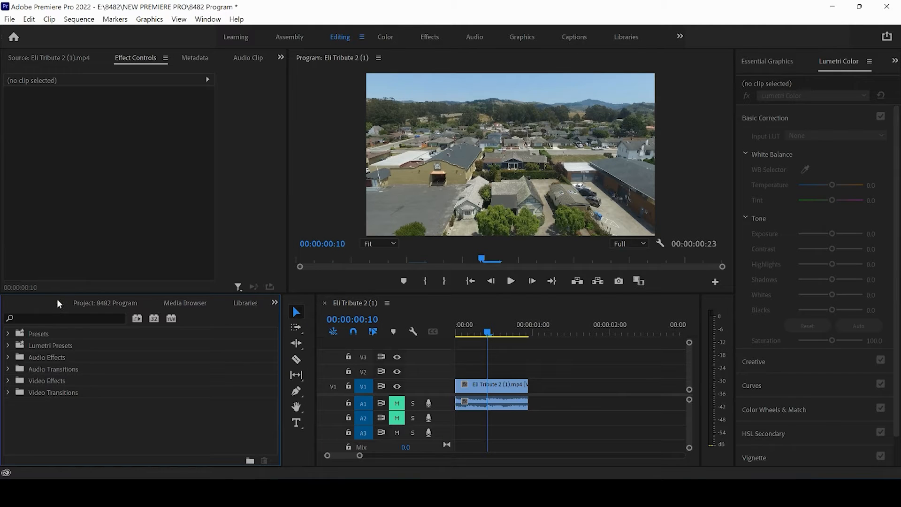
Search the effects for blur and apply Gaussian Blur to the Eli Tribute 2 clip on V1
click(57, 320)
text(blur)
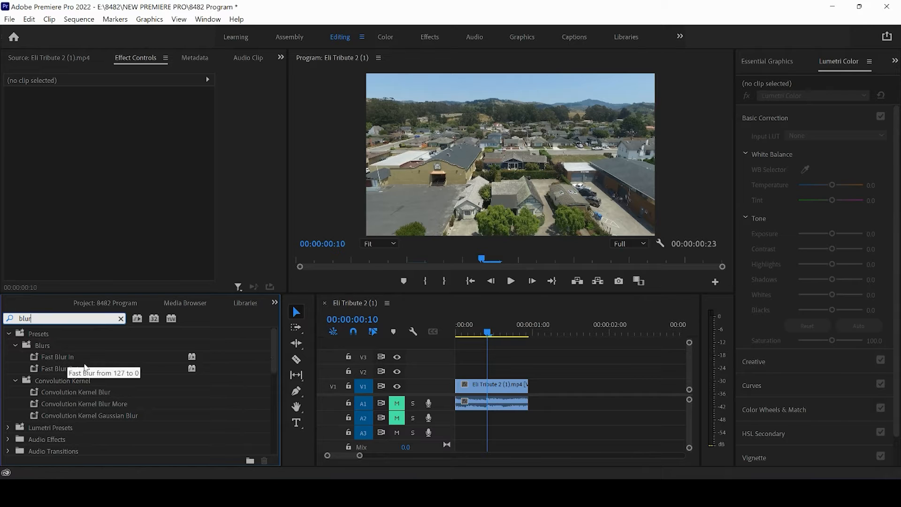
drag(272, 355, 271, 398)
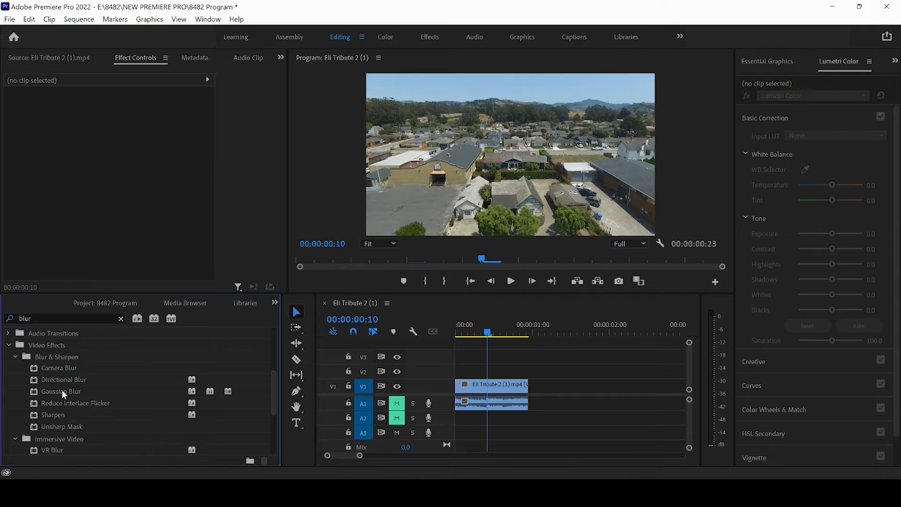
drag(61, 389, 480, 393)
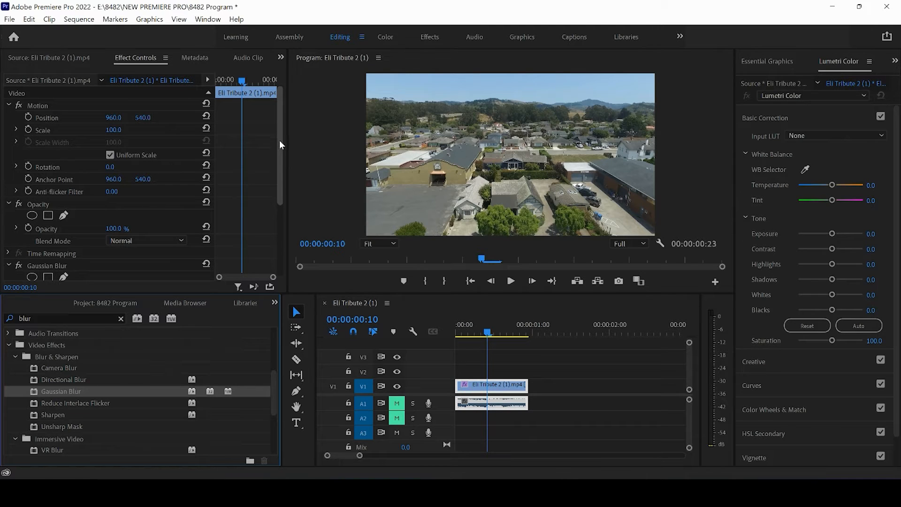
Bring the Gaussian Blur properties into view in Effect Controls
drag(280, 140, 279, 202)
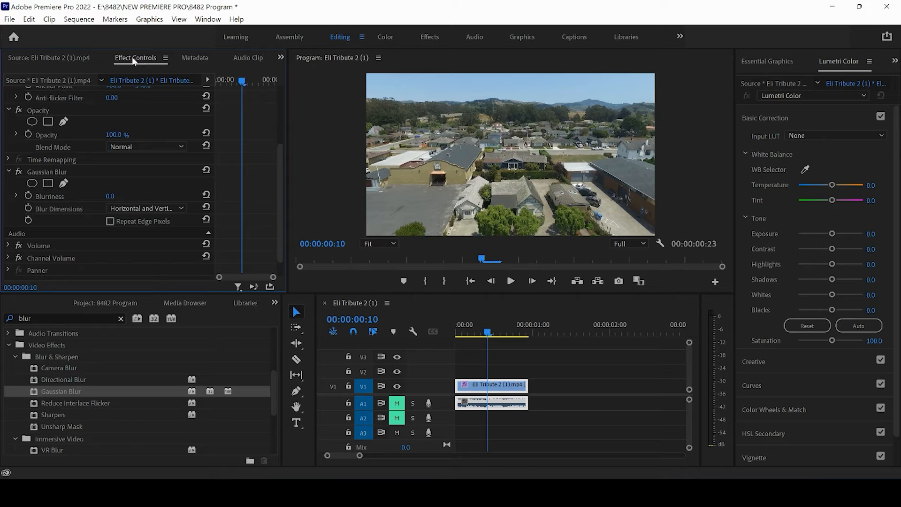
click(210, 20)
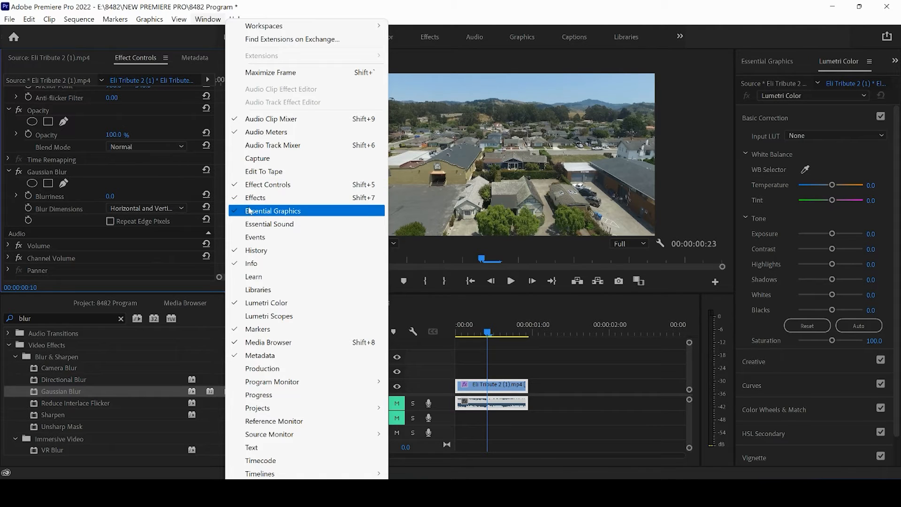
click(160, 39)
drag(279, 164, 279, 174)
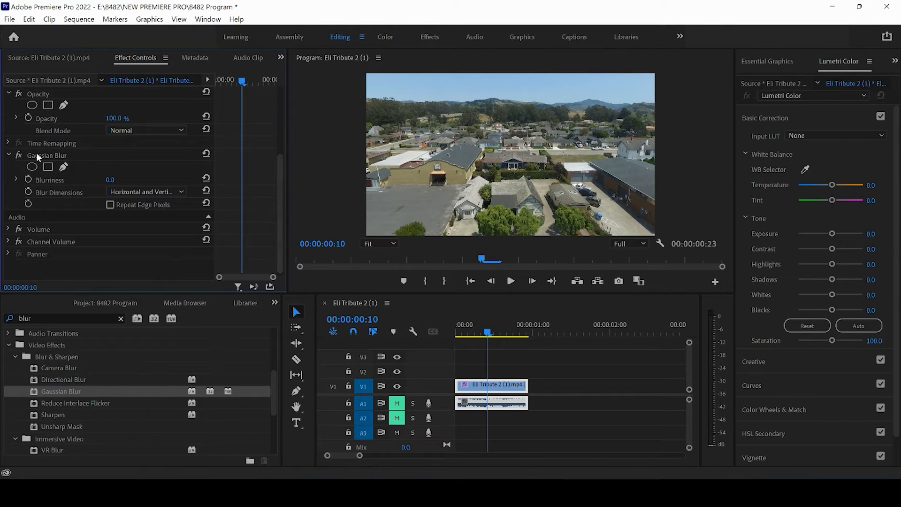
click(8, 155)
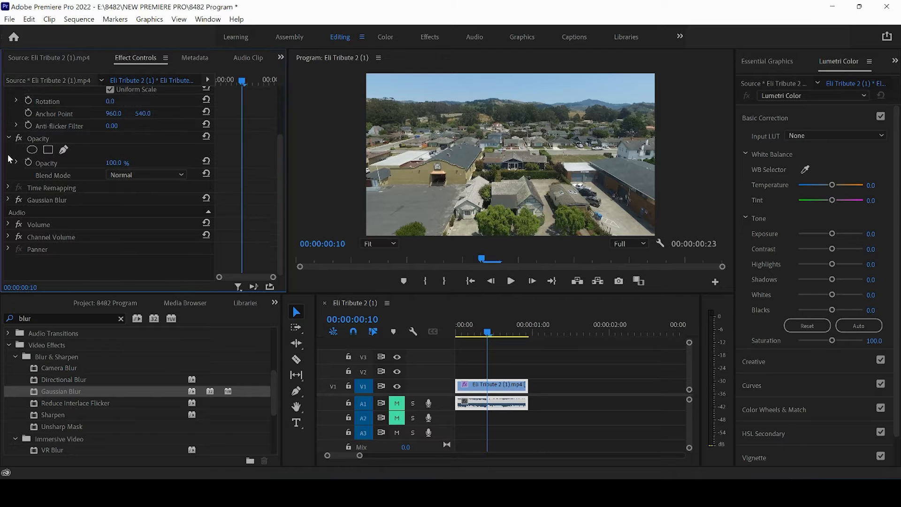
click(8, 200)
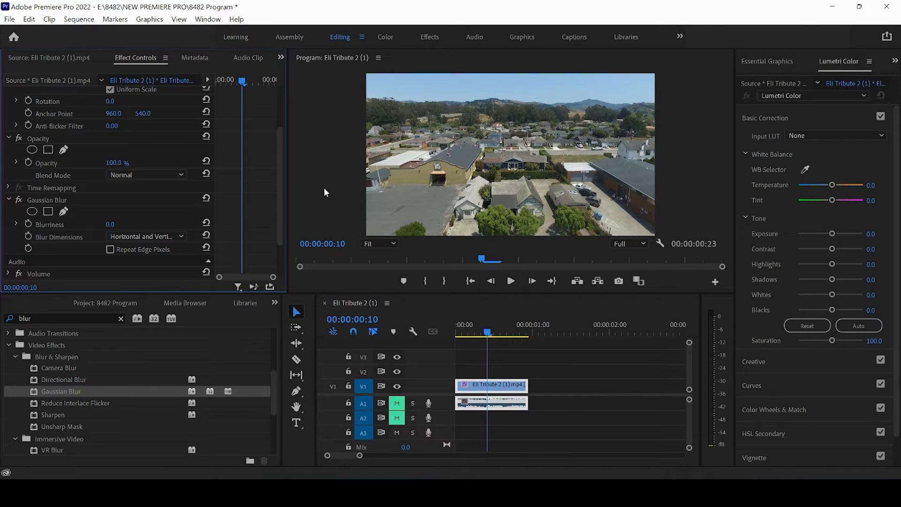
drag(278, 181, 277, 211)
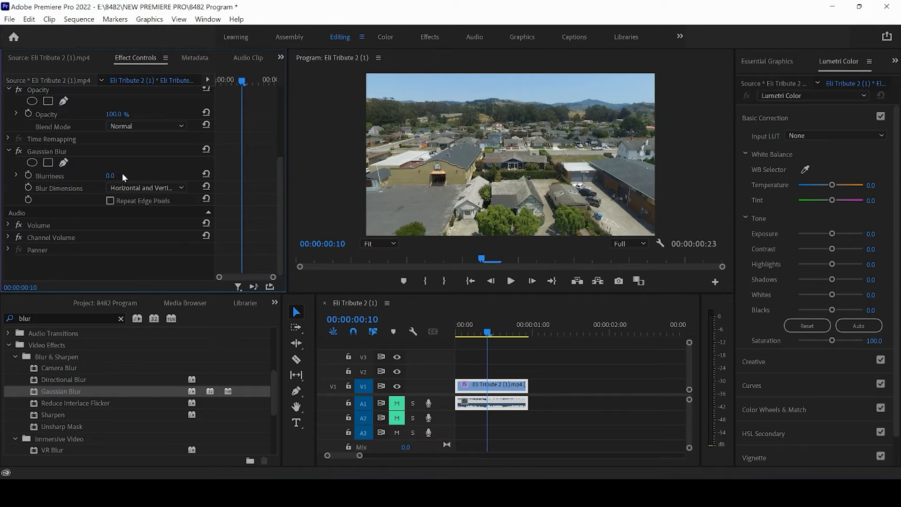
Try raising Gaussian Blur Blurriness up to 700 and toggling Repeat Edge Pixels on and off
drag(123, 177, 178, 172)
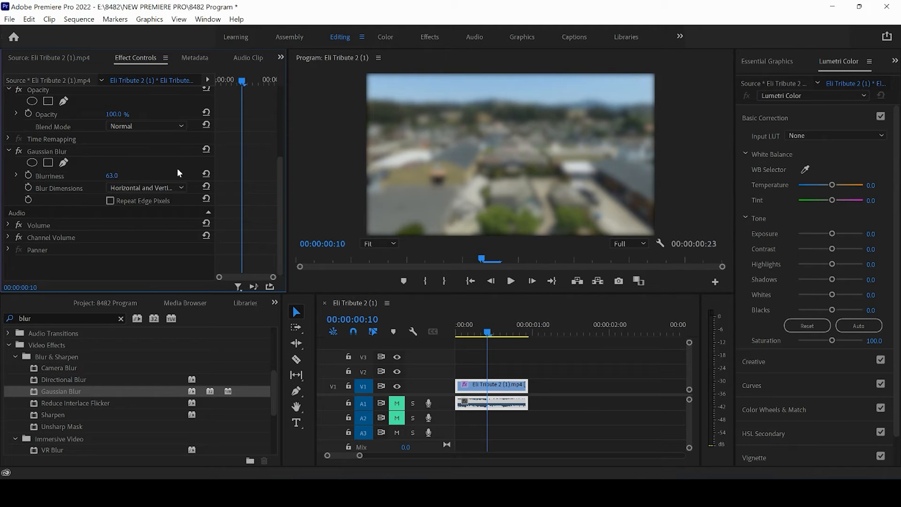
drag(178, 169, 463, 193)
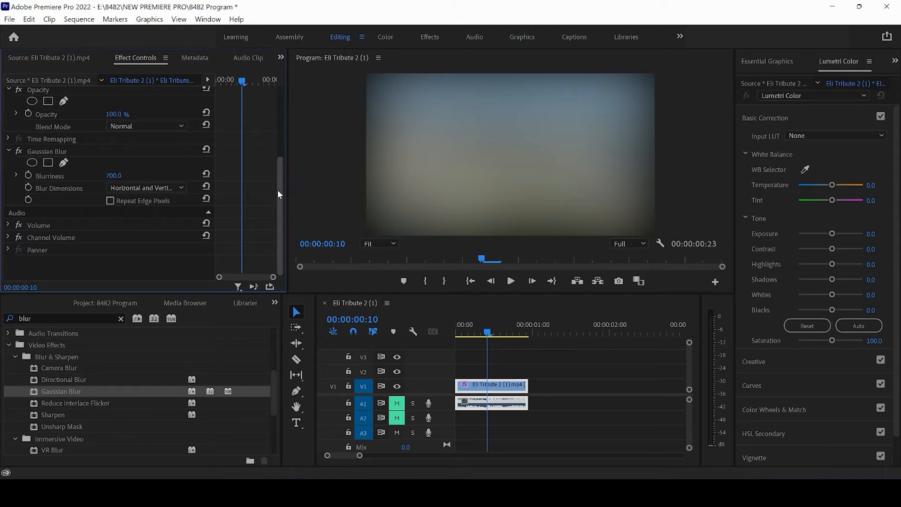
click(110, 201)
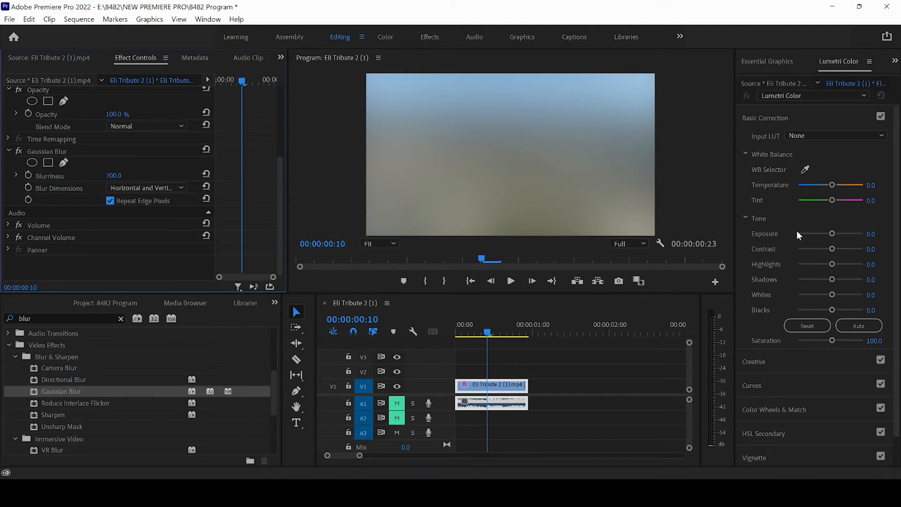
click(110, 201)
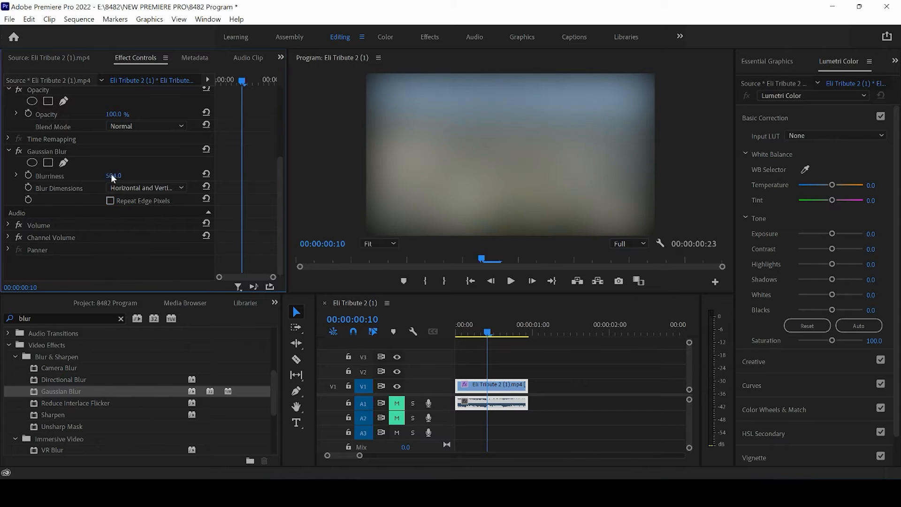
Set the Gaussian Blur Blurriness to 60
drag(112, 175, 4, 196)
drag(57, 178, 50, 178)
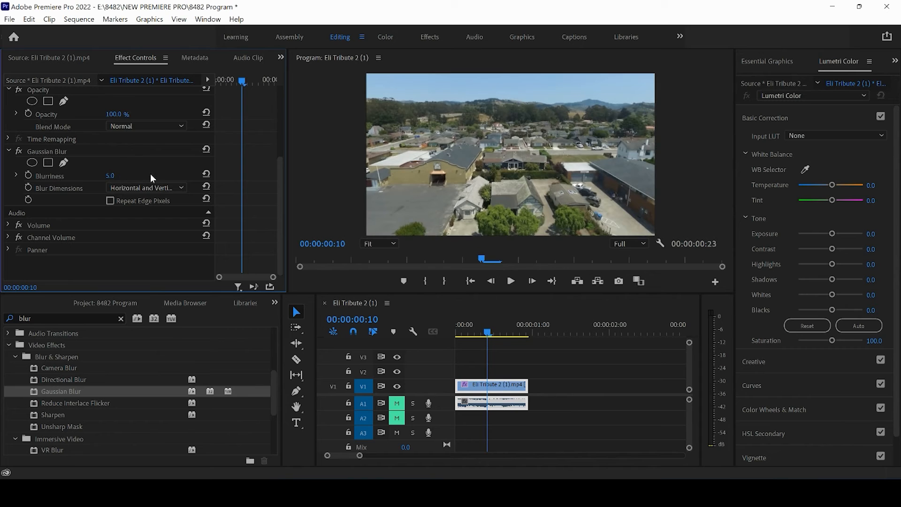
drag(112, 175, 147, 176)
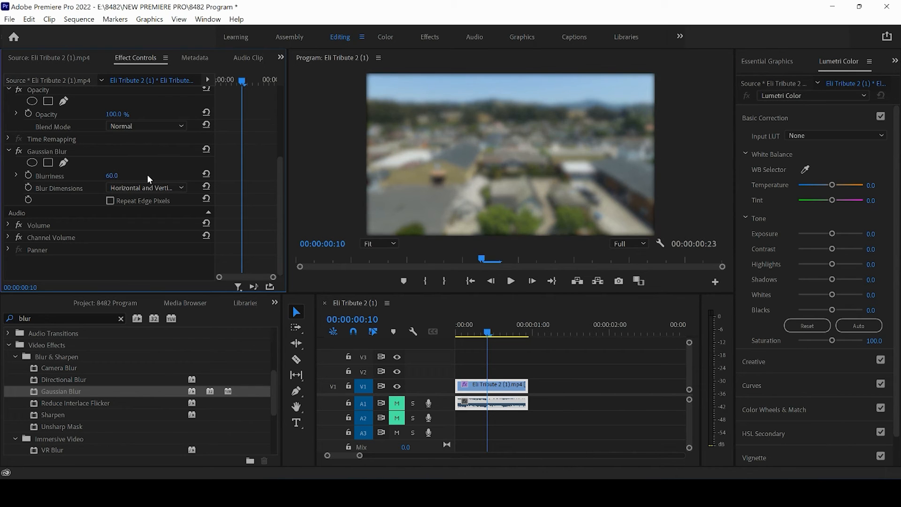
Switch Blur Dimensions to Horizontal and set Blurriness to 64
click(170, 190)
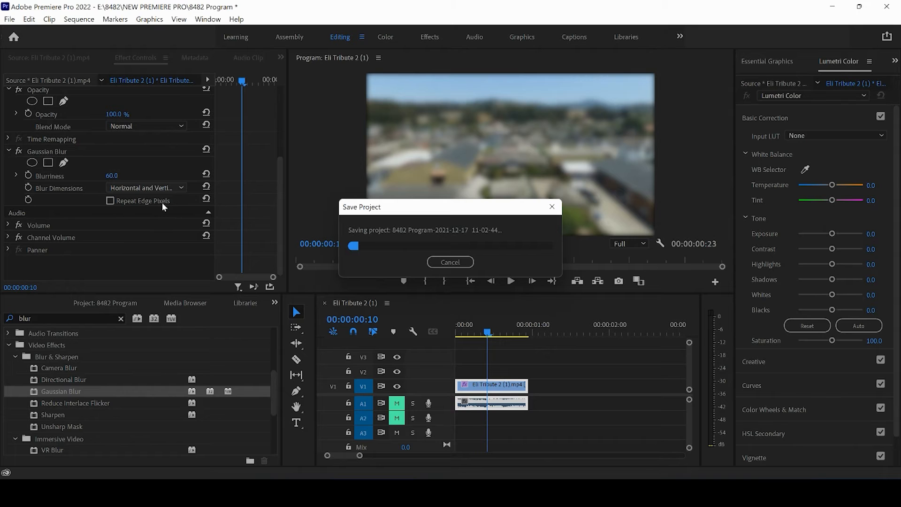
click(148, 190)
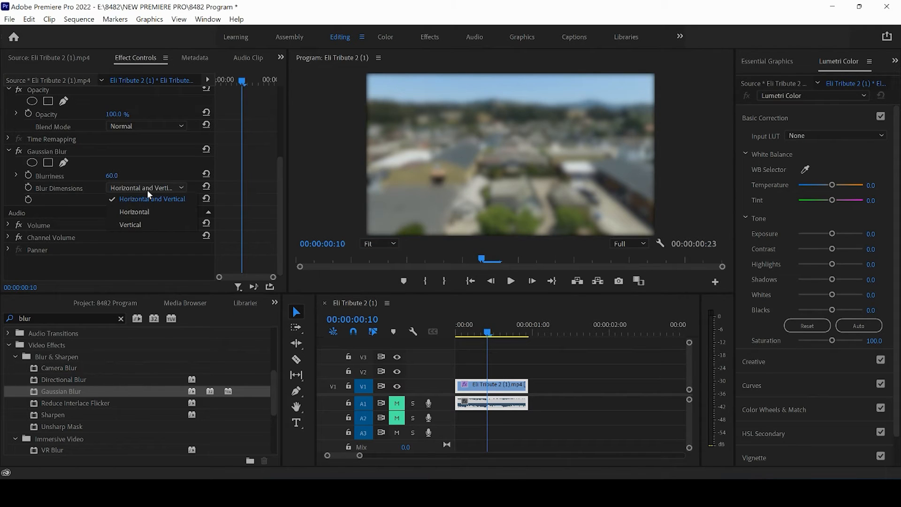
click(139, 212)
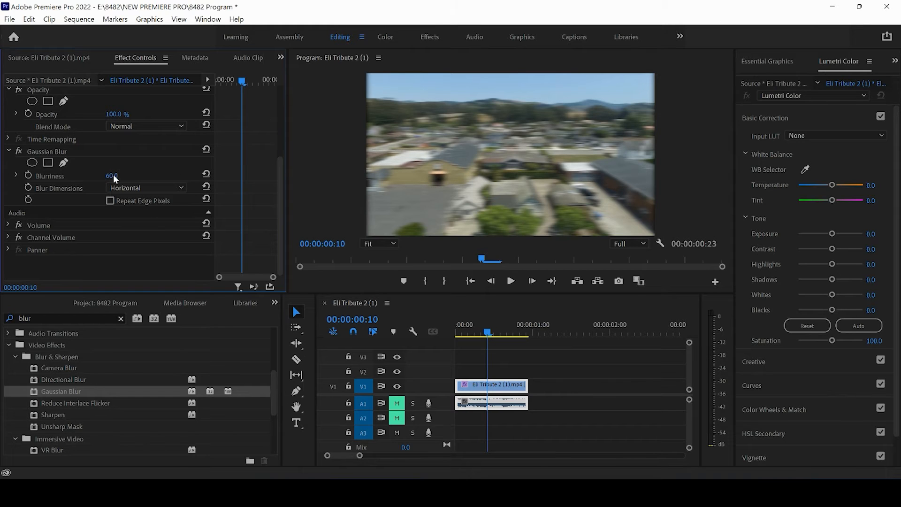
mouse_move(113, 174)
mouse_down()
mouse_move(190, 176)
mouse_move(111, 179)
mouse_move(130, 179)
mouse_up()
Switch Blur Dimensions to Vertical and set Blurriness to 119
click(172, 184)
click(145, 221)
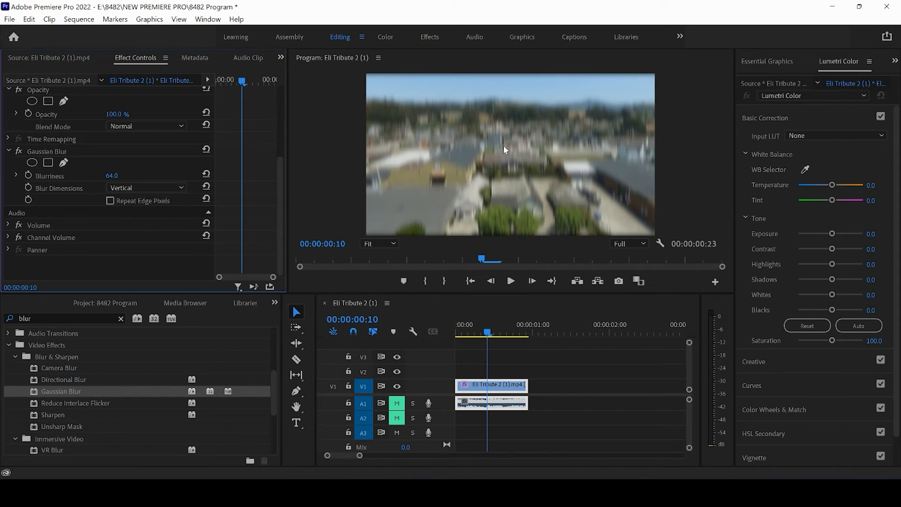
drag(116, 178, 179, 172)
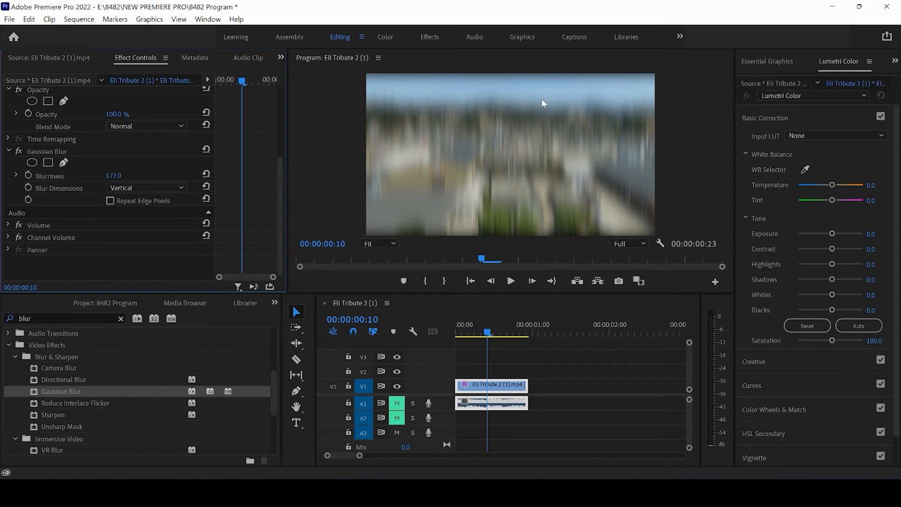
drag(114, 175, 81, 177)
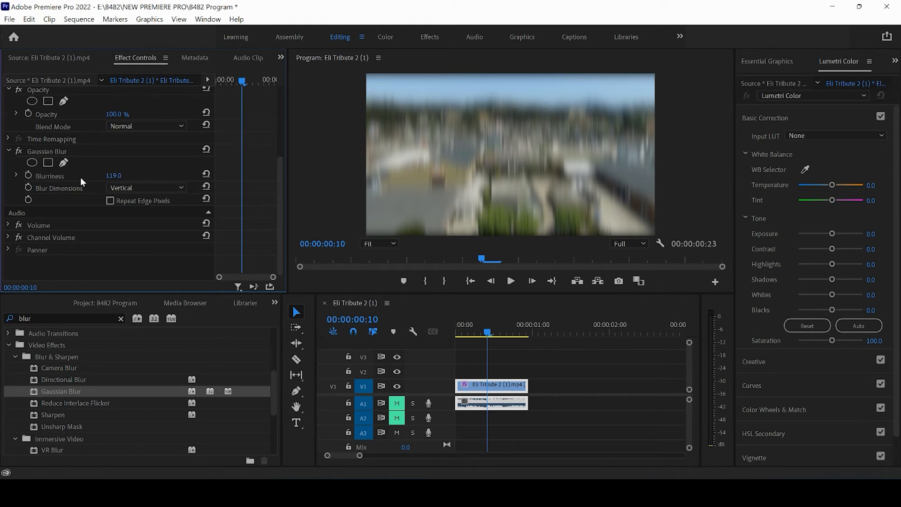
Set Blur Dimensions back to Horizontal and Vertical and lower Blurriness to 40
click(165, 189)
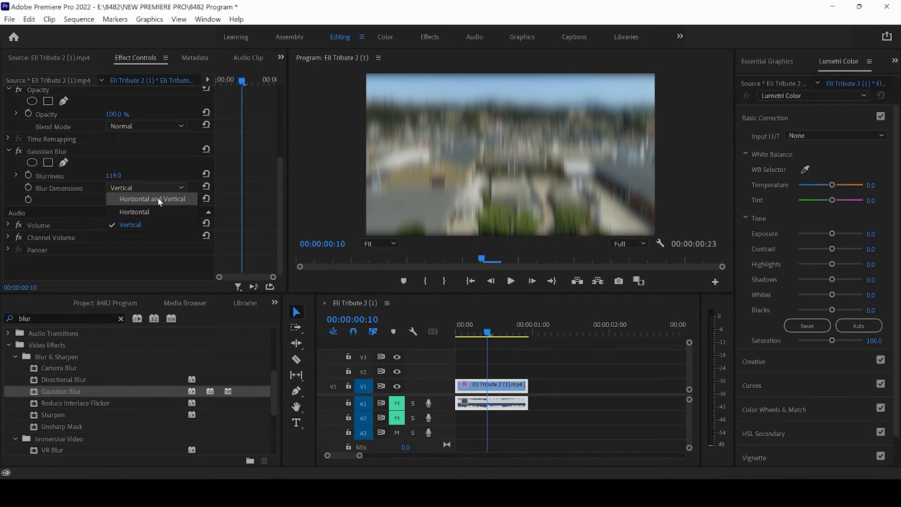
click(159, 199)
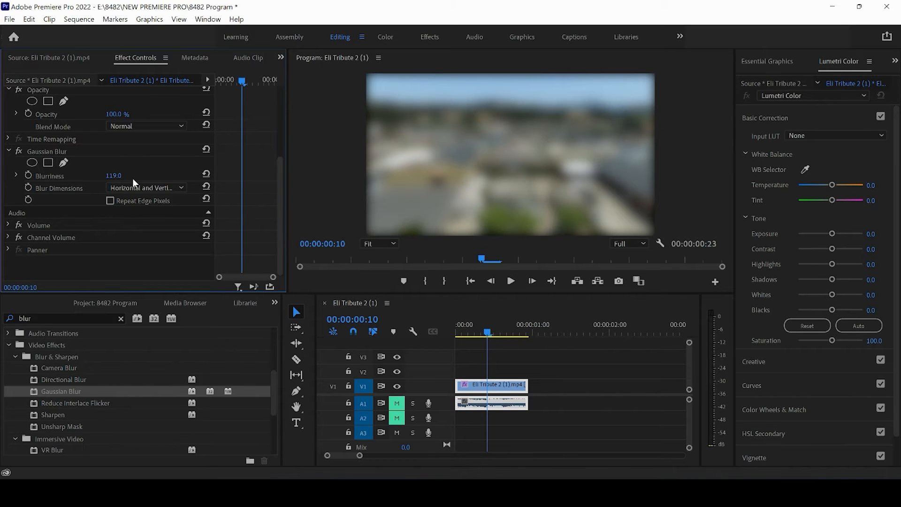
drag(95, 176, 64, 182)
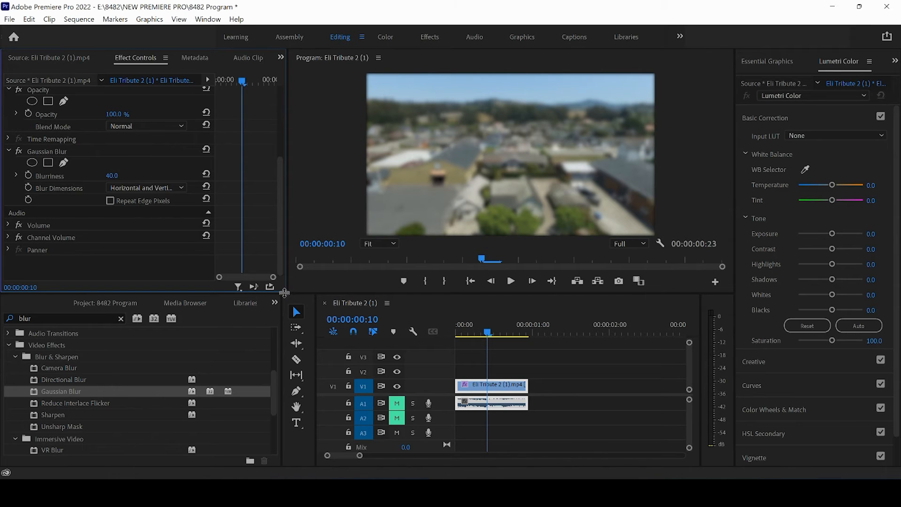
Enlarge the Effect Controls panel and add an ellipse mask to the Gaussian Blur effect
drag(284, 292, 284, 307)
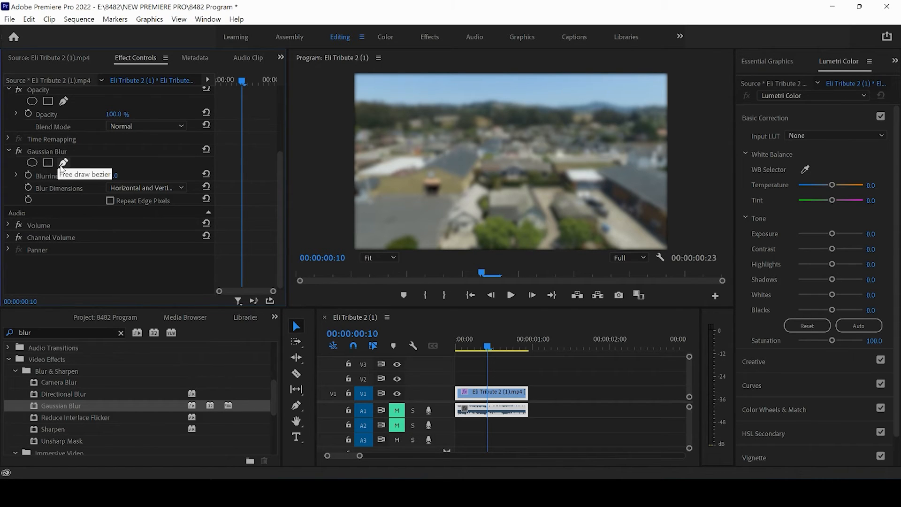
click(32, 163)
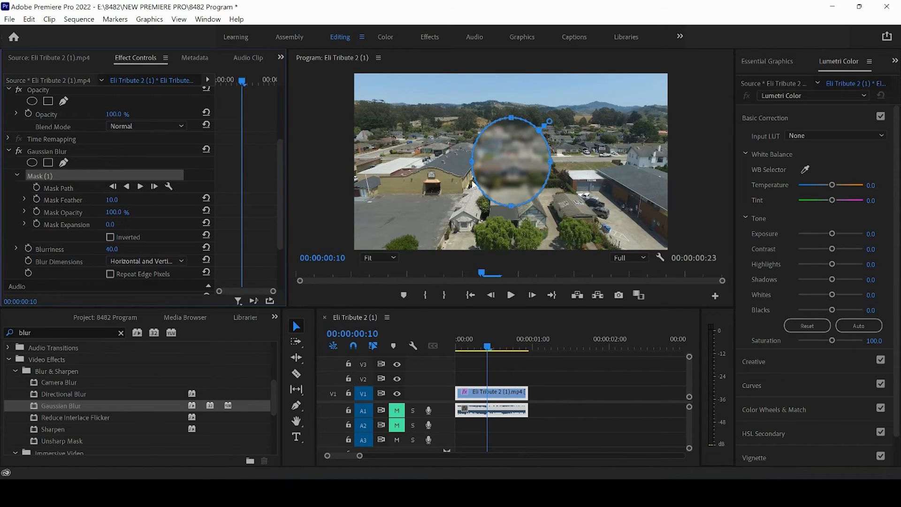
Move and shrink the ellipse mask, adjust its feather, opacity and expansion, then delete the mask
mouse_move(505, 160)
mouse_down()
mouse_move(617, 193)
mouse_move(517, 167)
mouse_move(497, 170)
mouse_move(504, 174)
mouse_up()
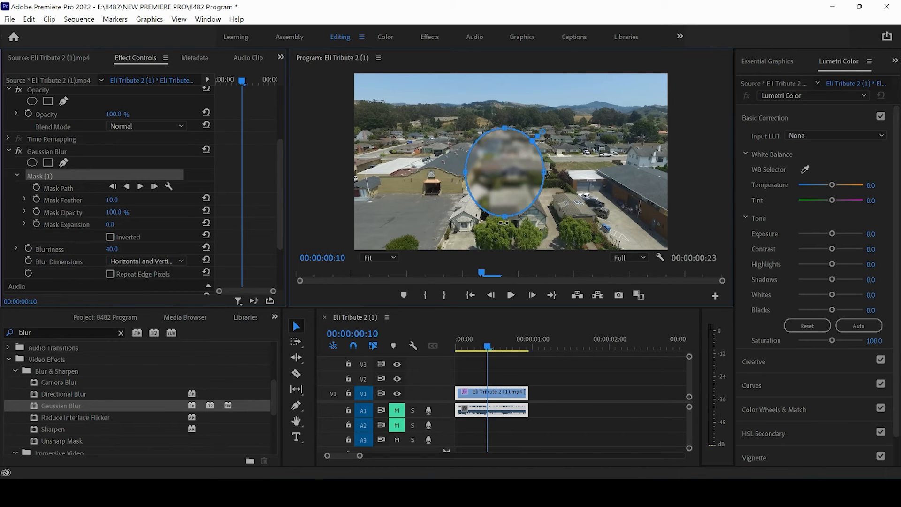
drag(505, 218, 511, 148)
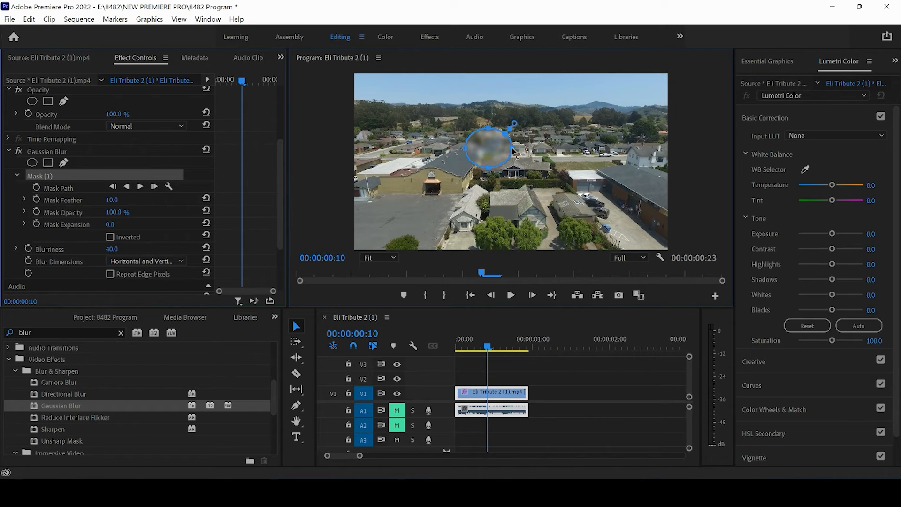
drag(118, 200, 181, 239)
mouse_move(114, 215)
mouse_down()
mouse_move(76, 221)
mouse_move(120, 229)
mouse_up()
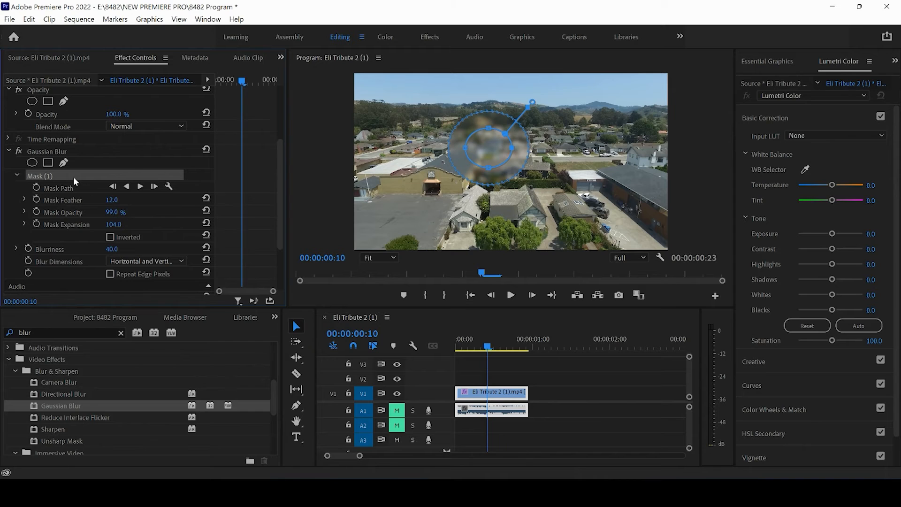
key(Delete)
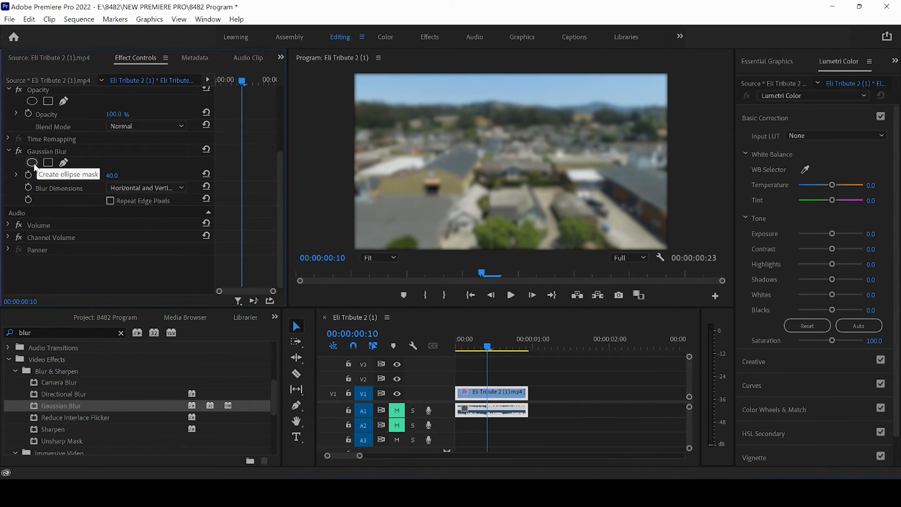
Add a rectangle mask to the Gaussian Blur, nudge it slightly, and delete it
click(47, 162)
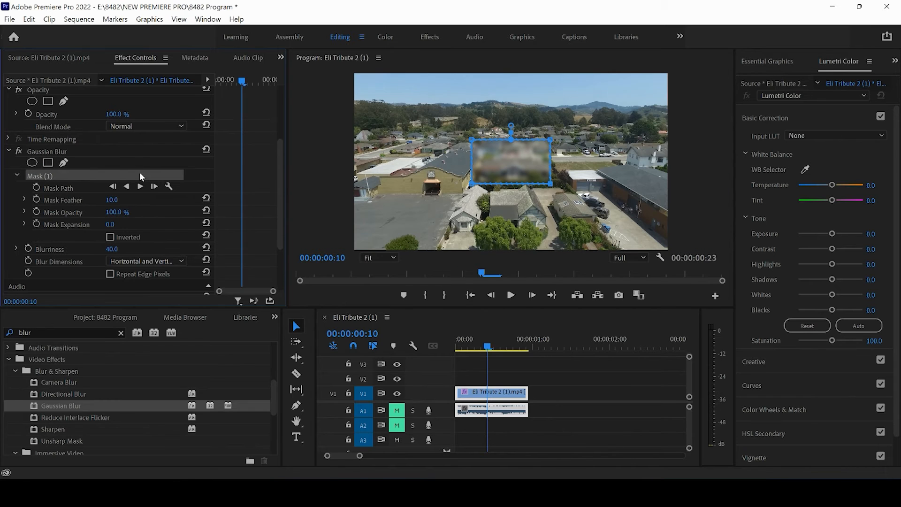
drag(526, 163, 532, 174)
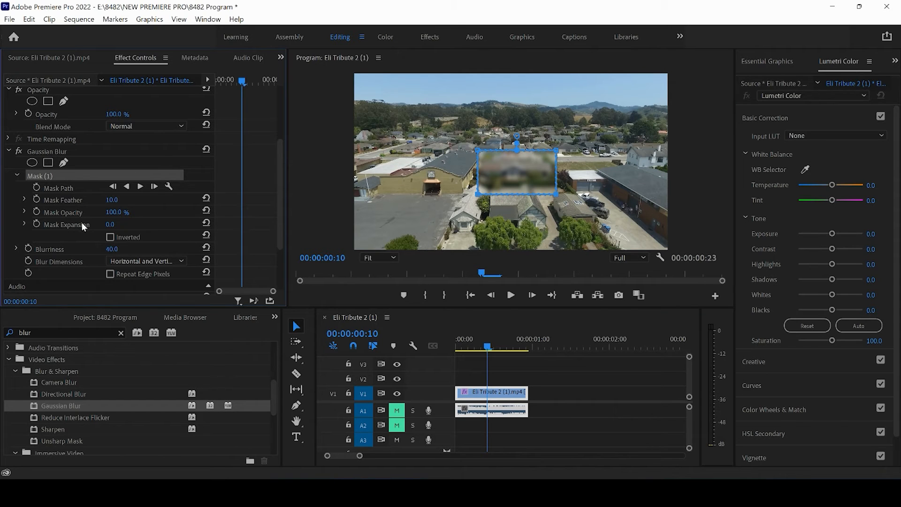
key(Delete)
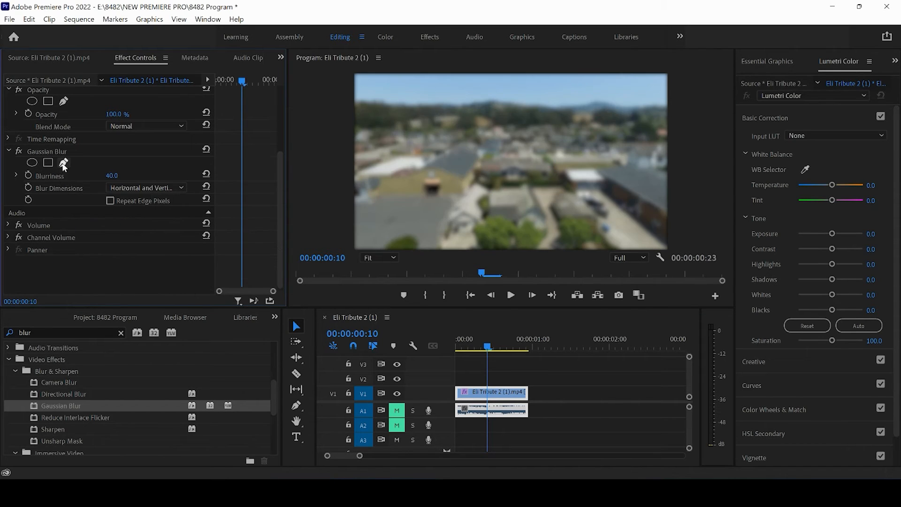
Draw a closed Pen-tool mask around the rooftops on the left of the frame
click(64, 163)
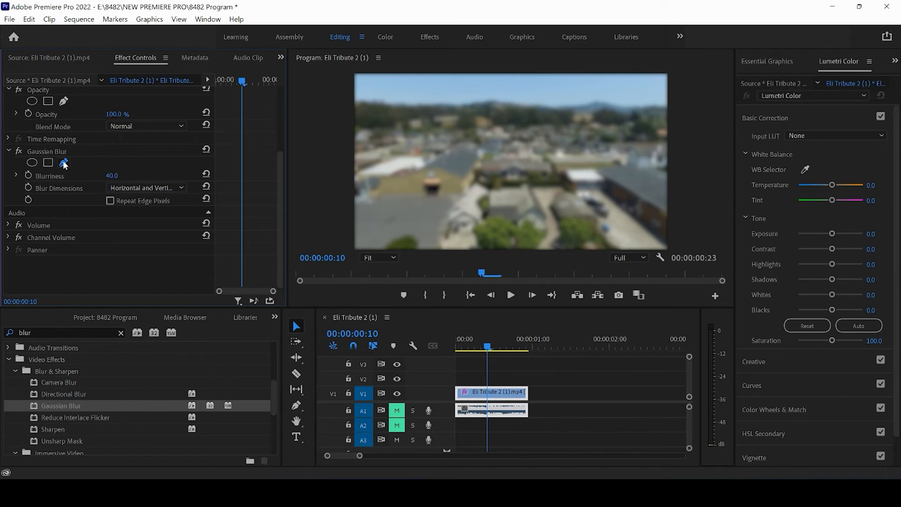
click(465, 194)
click(484, 163)
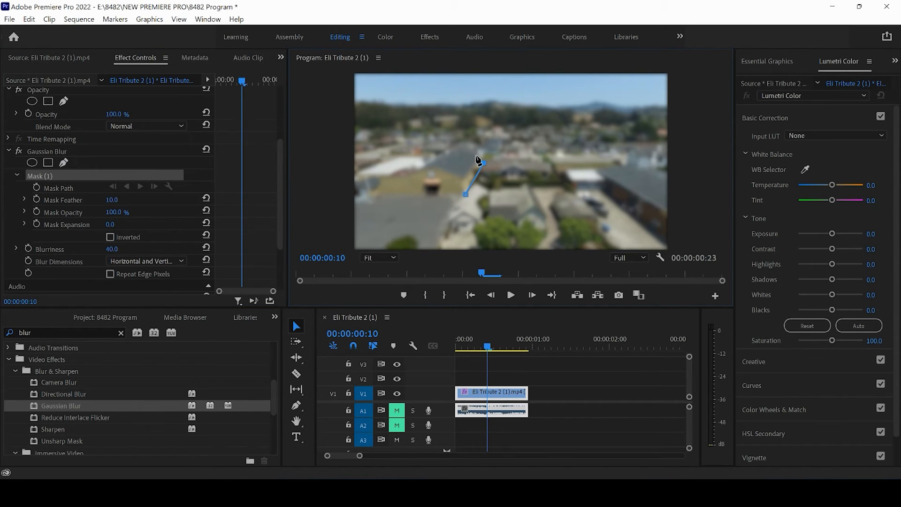
click(459, 151)
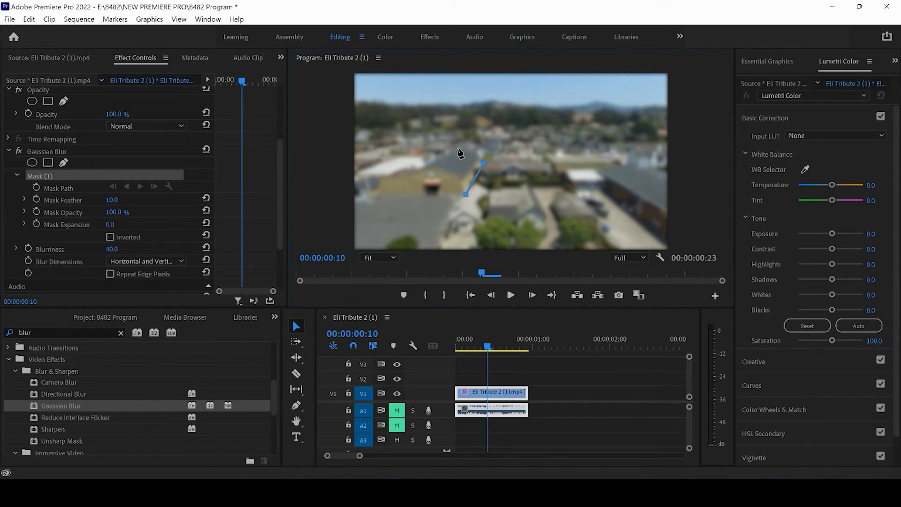
click(415, 172)
click(380, 176)
click(377, 193)
click(465, 195)
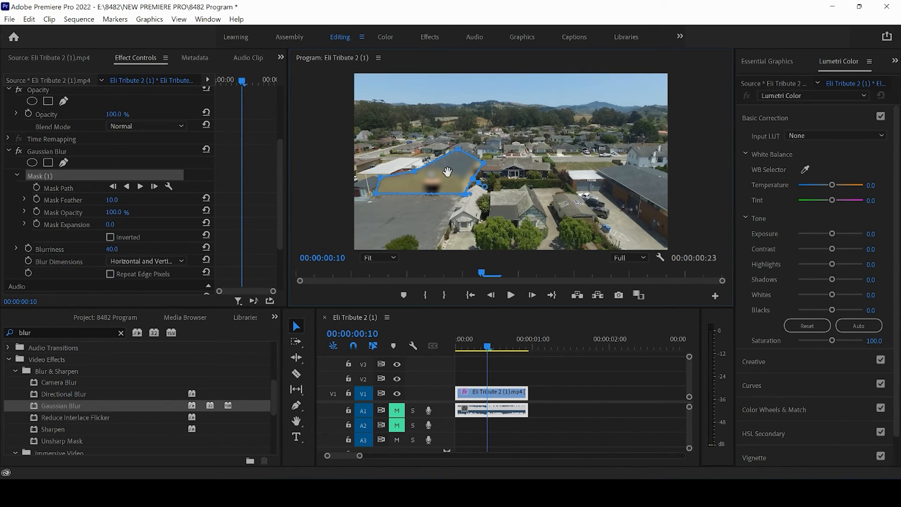
Reselect the clip and delete the Pen mask from the Gaussian Blur effect
click(505, 365)
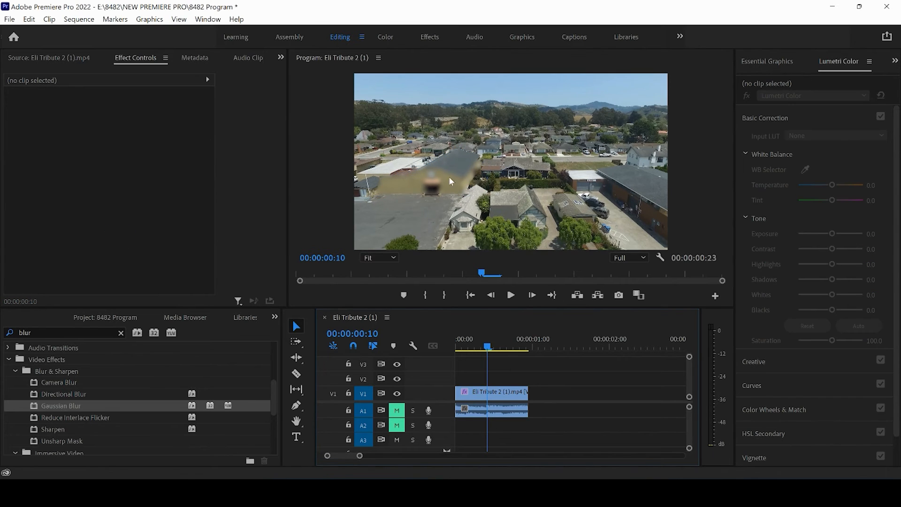
click(497, 393)
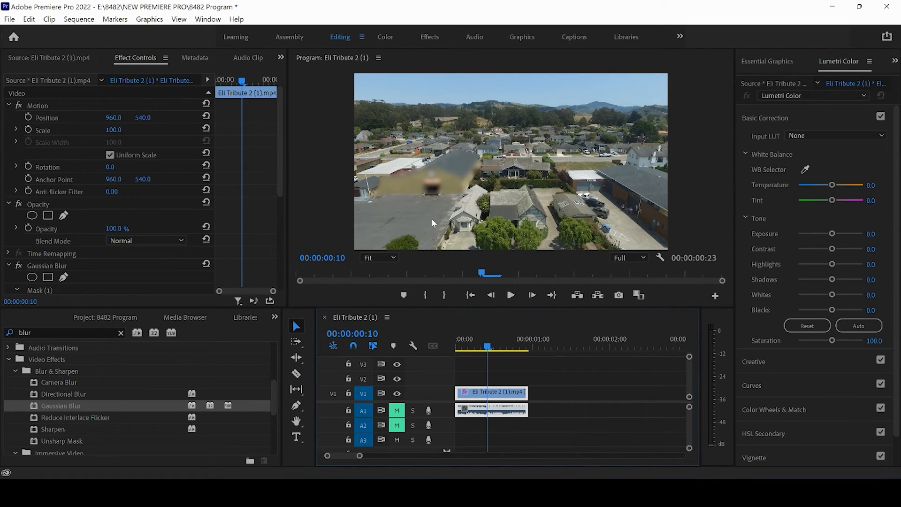
drag(280, 178, 276, 249)
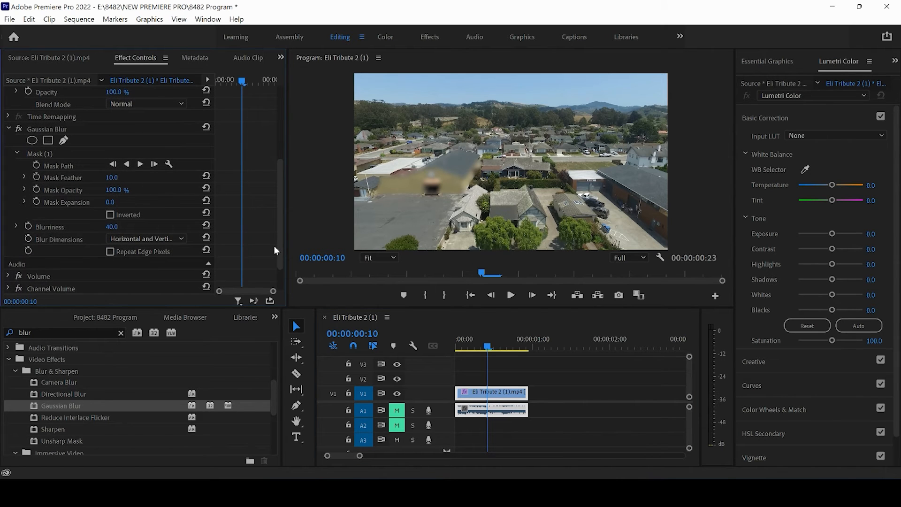
click(89, 151)
key(Delete)
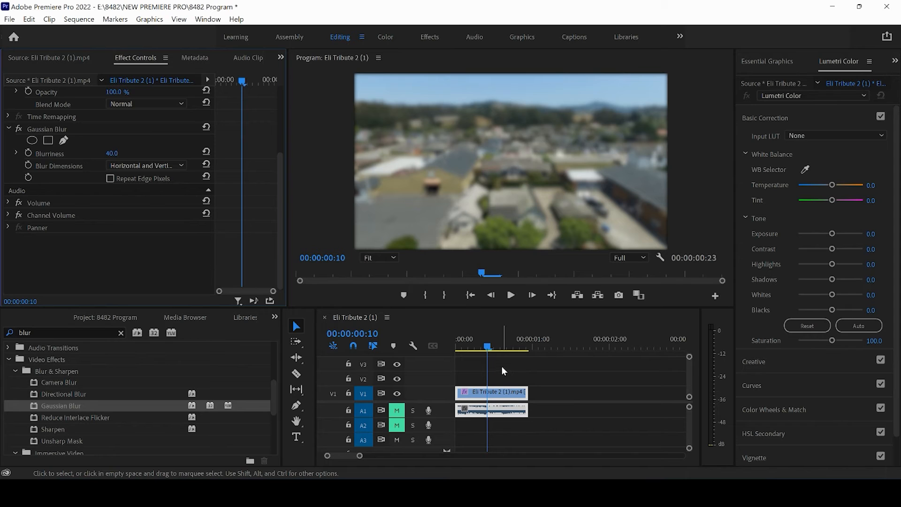
Move the playhead to frame 5 and turn on keyframing for Blurriness
scroll(281, 190, up, 3)
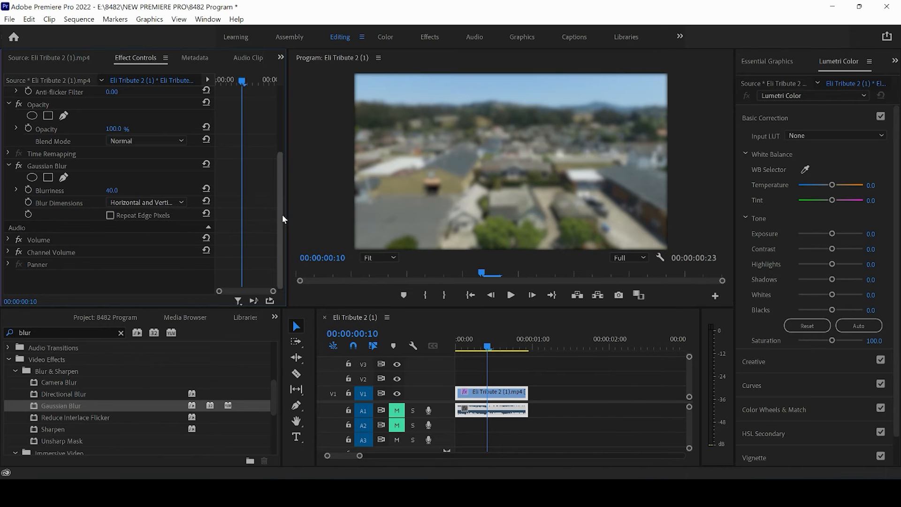
scroll(283, 215, down, 1)
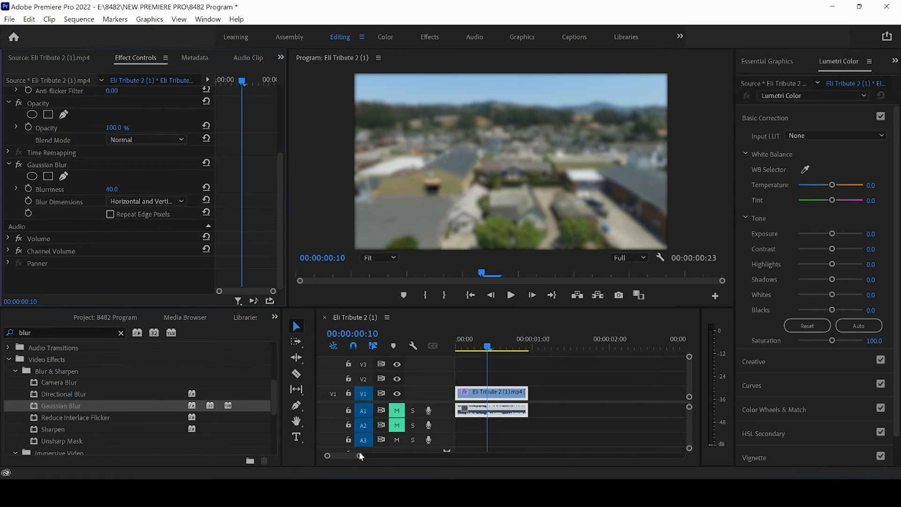
mouse_move(359, 457)
mouse_down()
mouse_move(343, 457)
mouse_move(349, 458)
mouse_up()
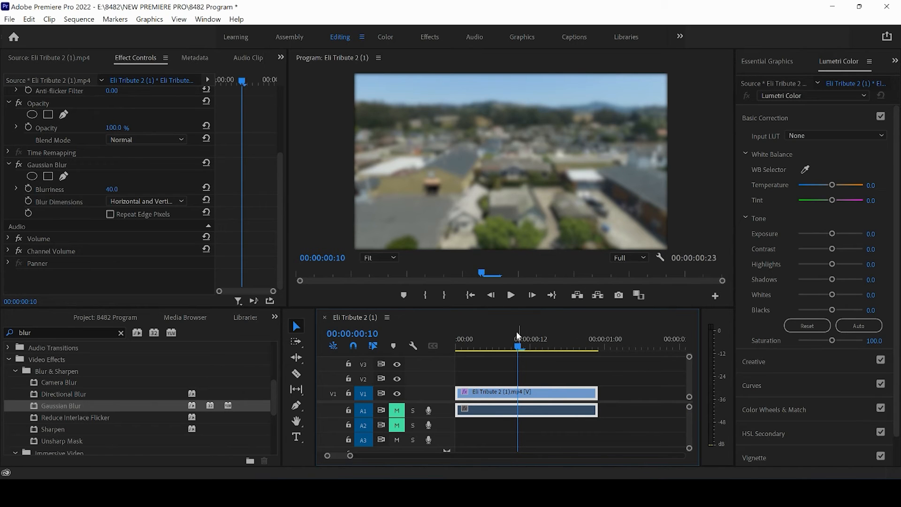
click(489, 346)
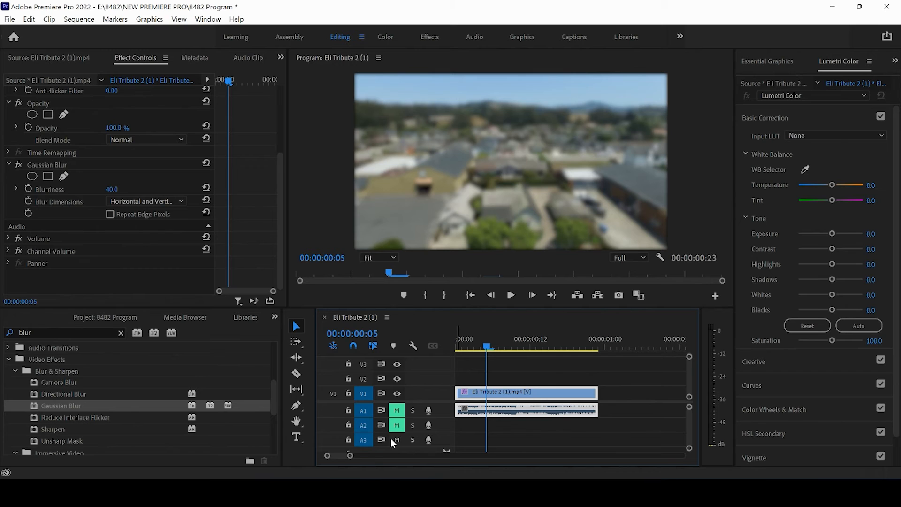
drag(349, 460, 352, 467)
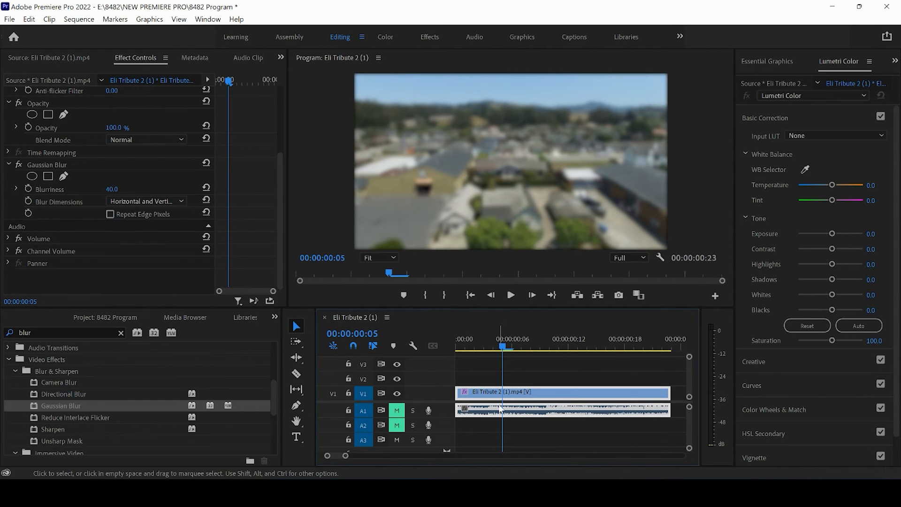
click(28, 190)
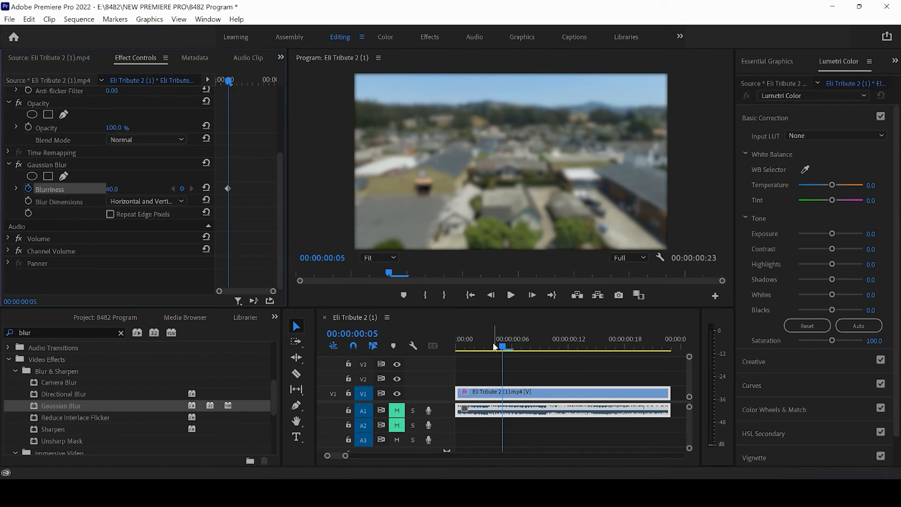
Step the playhead to frame 10 and move the Blurriness keyframe to that frame
click(491, 296)
click(492, 296)
click(492, 295)
click(491, 296)
click(492, 295)
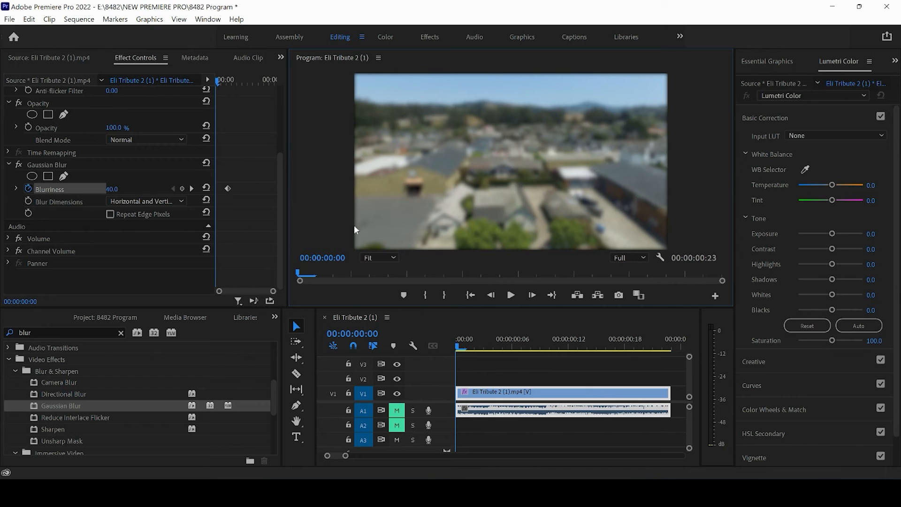
click(532, 295)
click(533, 295)
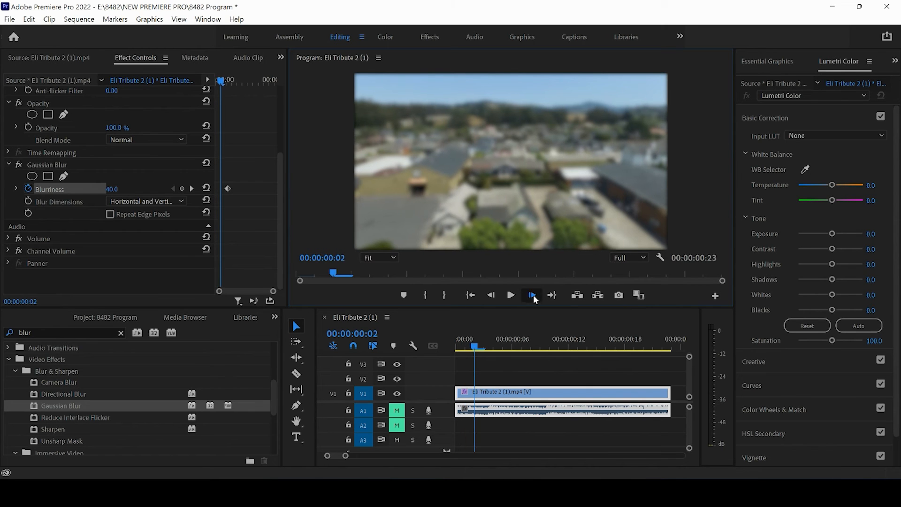
click(532, 295)
click(533, 294)
click(532, 295)
click(532, 295)
click(532, 295)
click(532, 295)
click(532, 295)
click(532, 295)
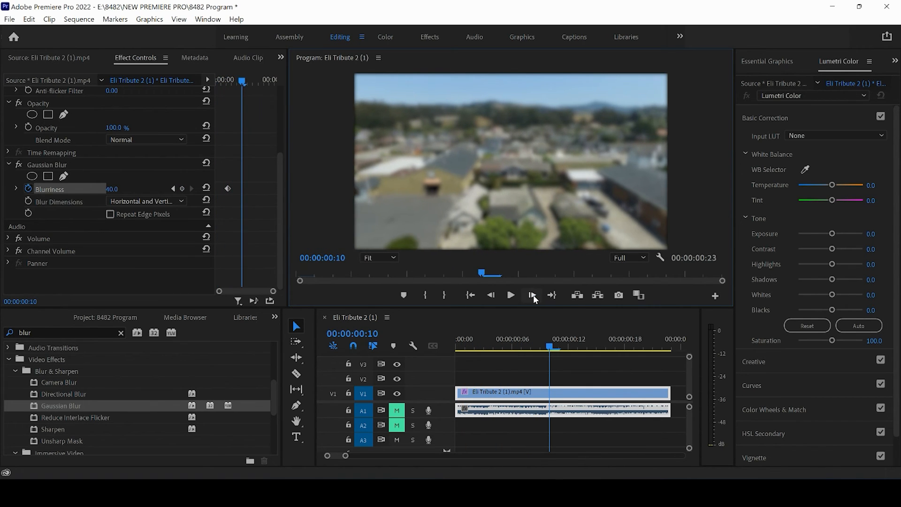
click(229, 189)
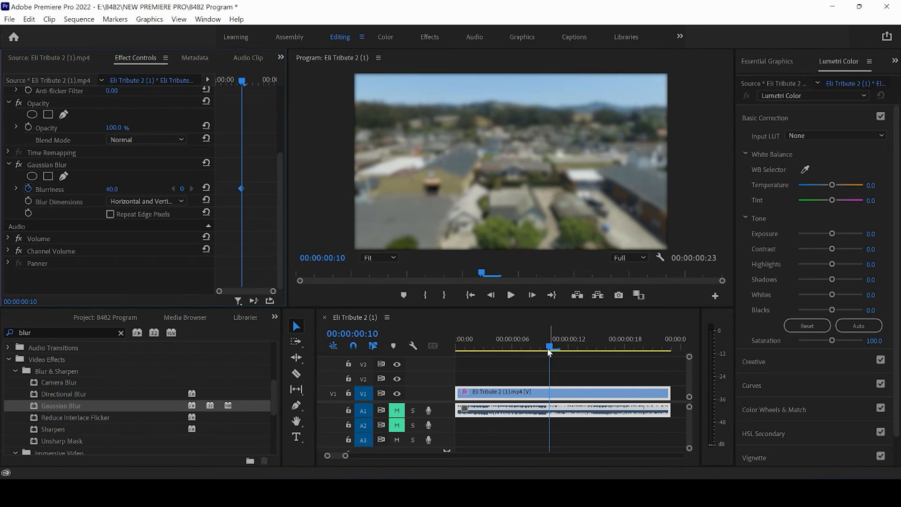
Return to the first frame and set Blurriness to 0 to add a starting keyframe
drag(548, 351, 446, 351)
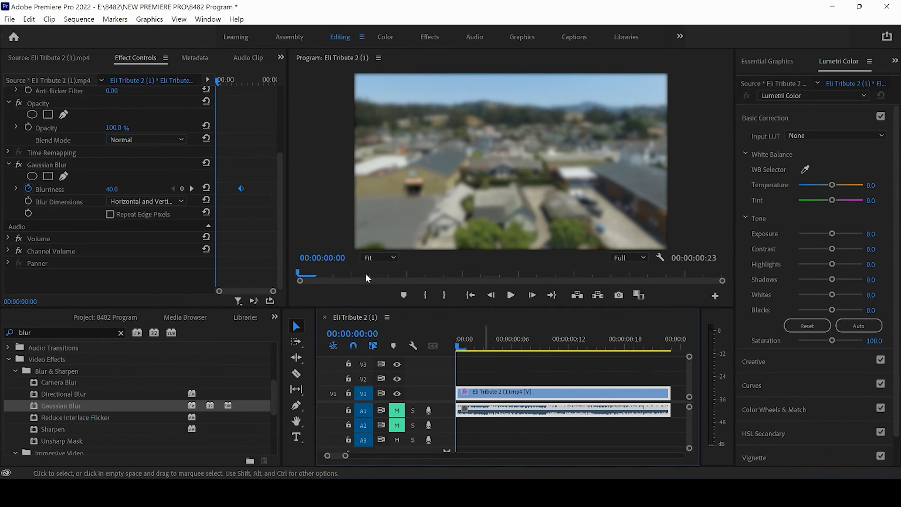
click(111, 189)
text(0)
key(Return)
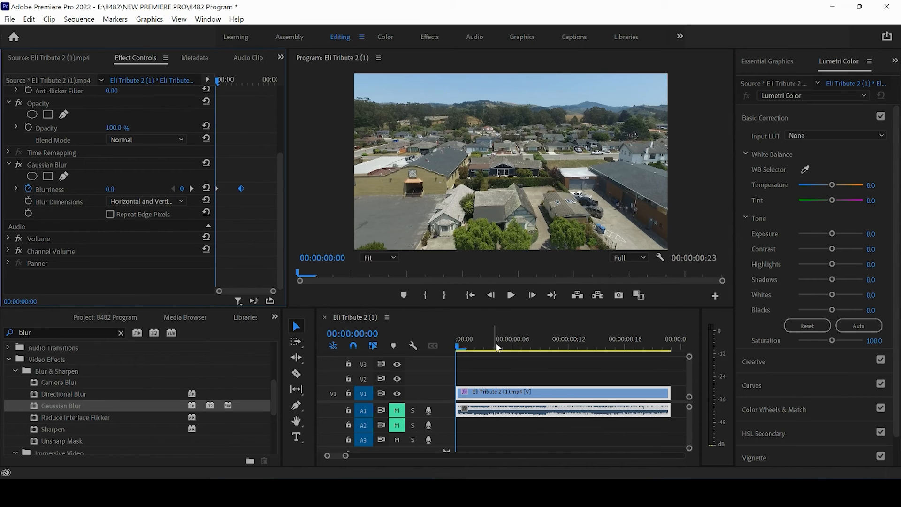
Place the playhead at frame 10 and add a title reading "Welcome To Our City!" with the Type tool
click(458, 347)
drag(460, 345, 559, 366)
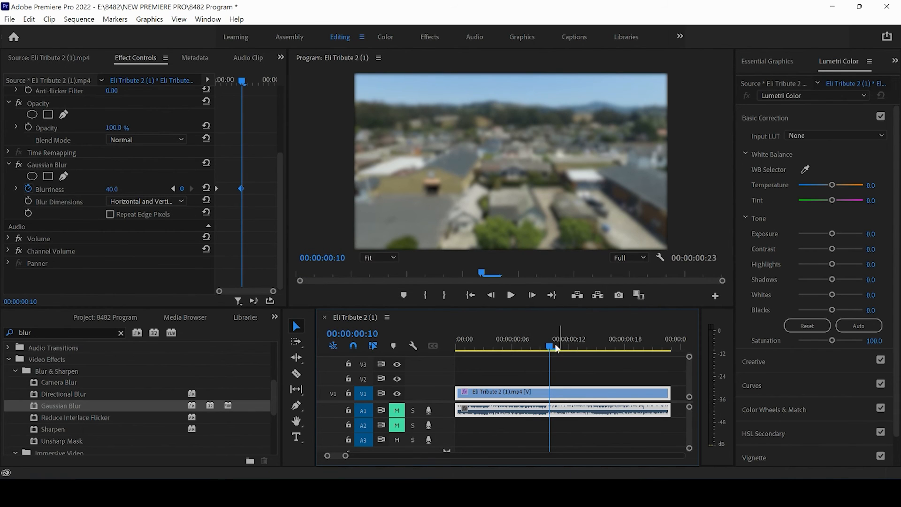
mouse_move(556, 348)
mouse_down()
mouse_move(586, 357)
mouse_move(552, 352)
mouse_up()
click(297, 437)
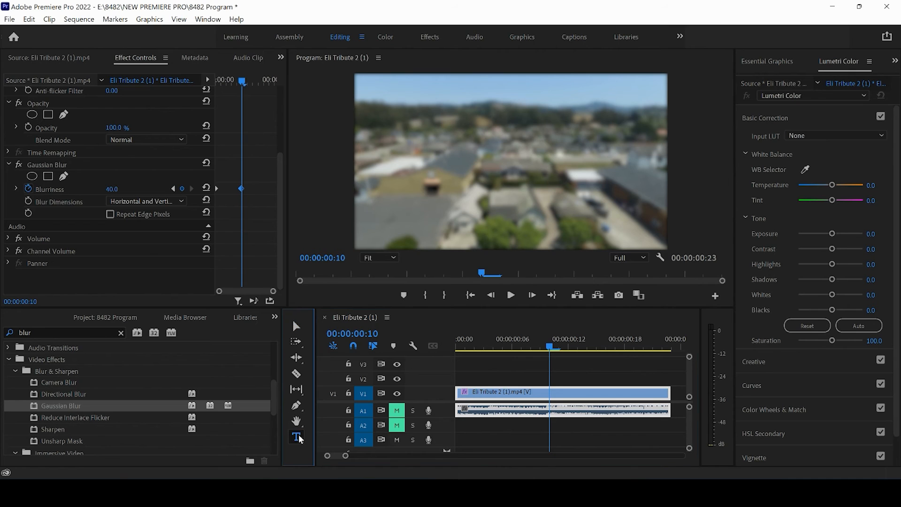
click(441, 164)
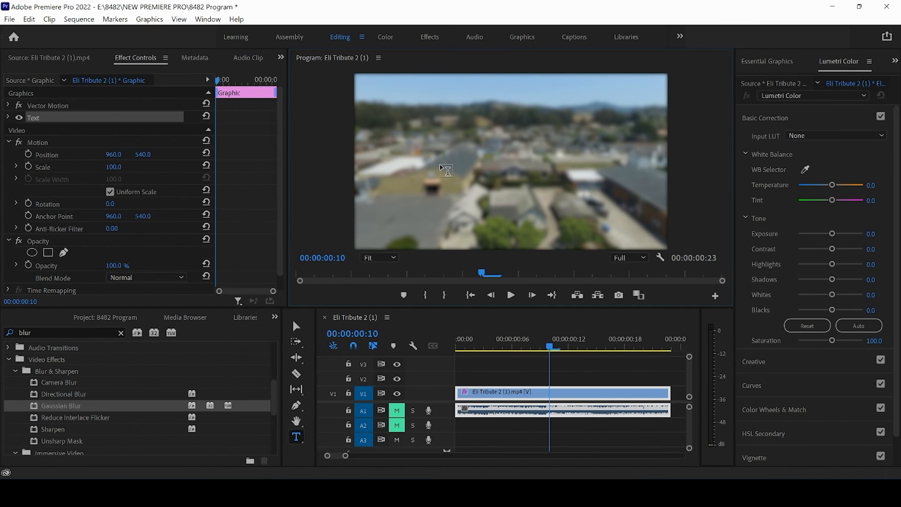
text(We)
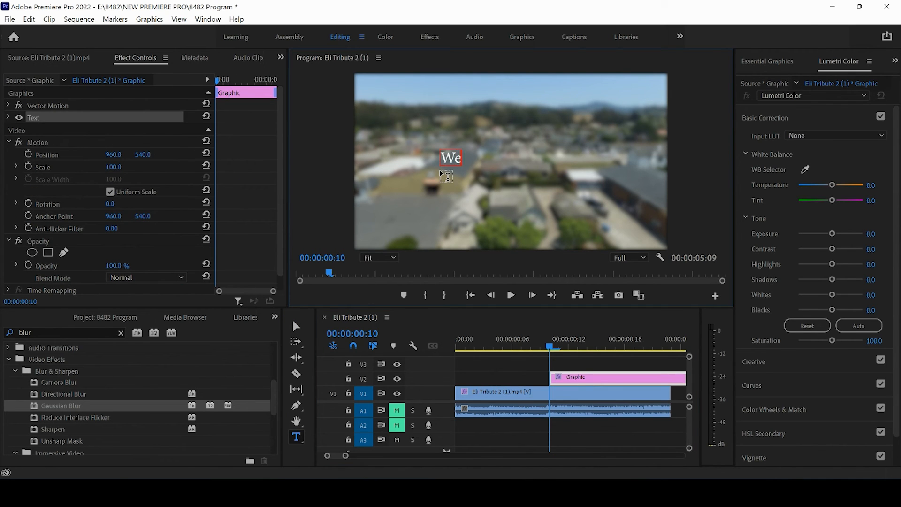
text(lcome To)
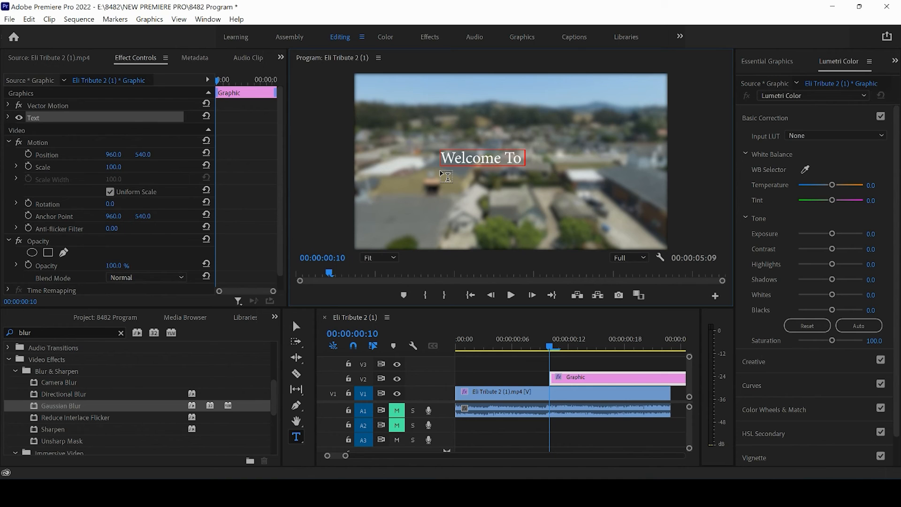
text( Our City!)
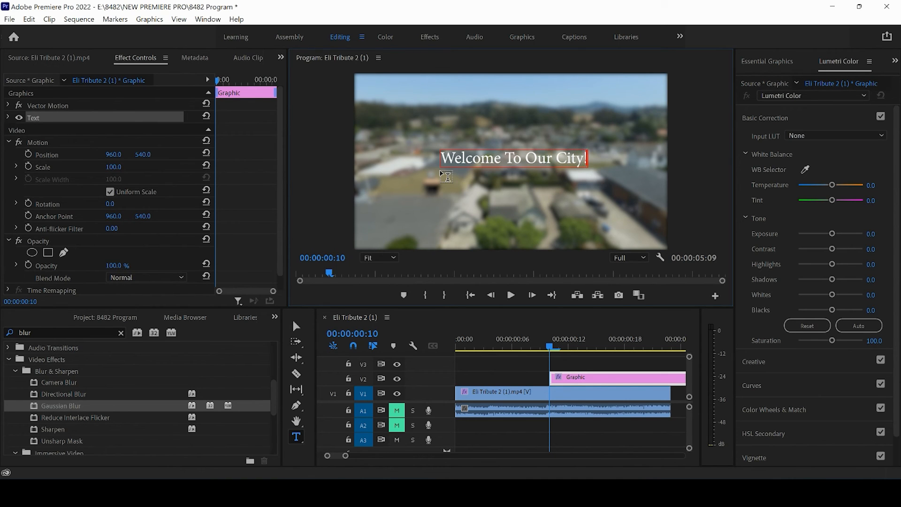
Center the title horizontally and vertically in the video frame using the Essential Graphics alignment
click(763, 58)
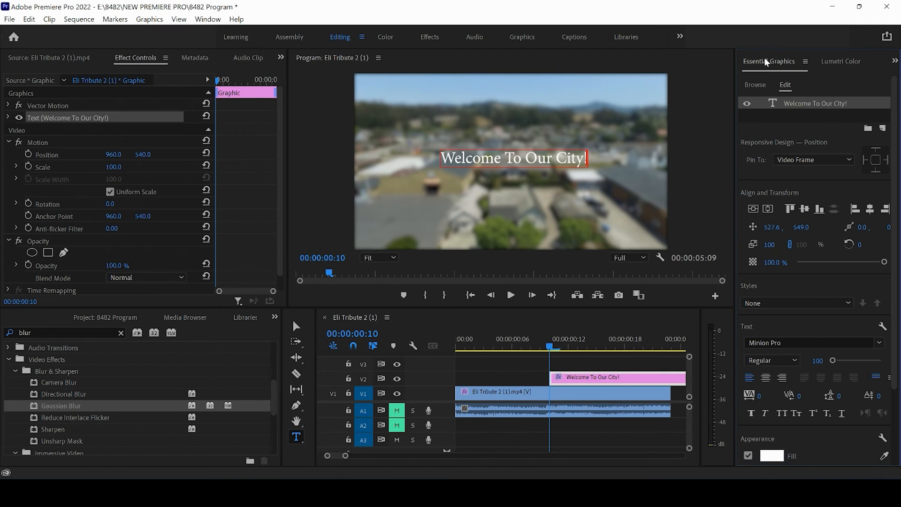
click(753, 210)
click(768, 209)
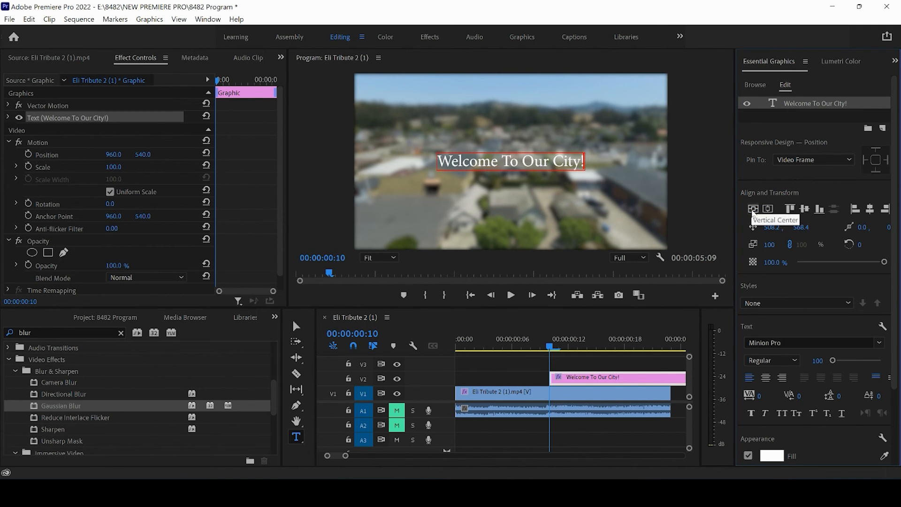
drag(895, 229, 894, 249)
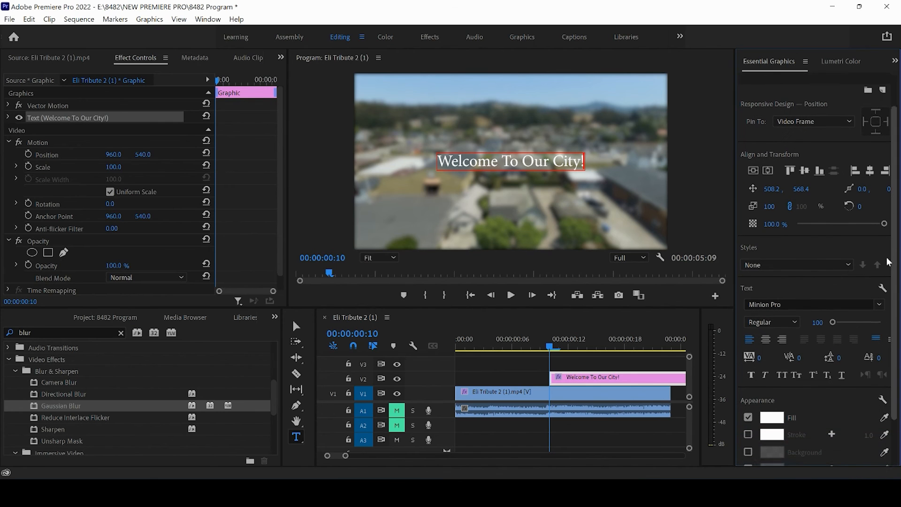
Try to change the title's font to Work Sans
click(783, 299)
text(wor)
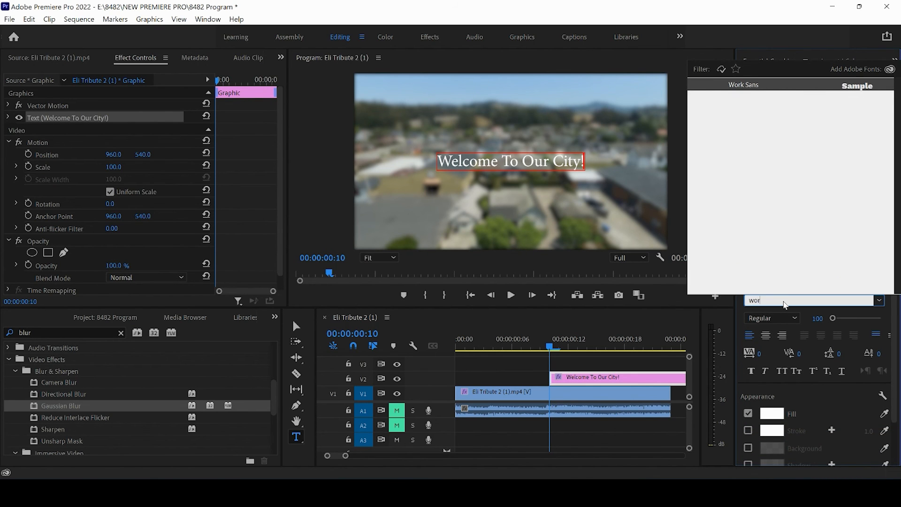
text(k)
click(736, 87)
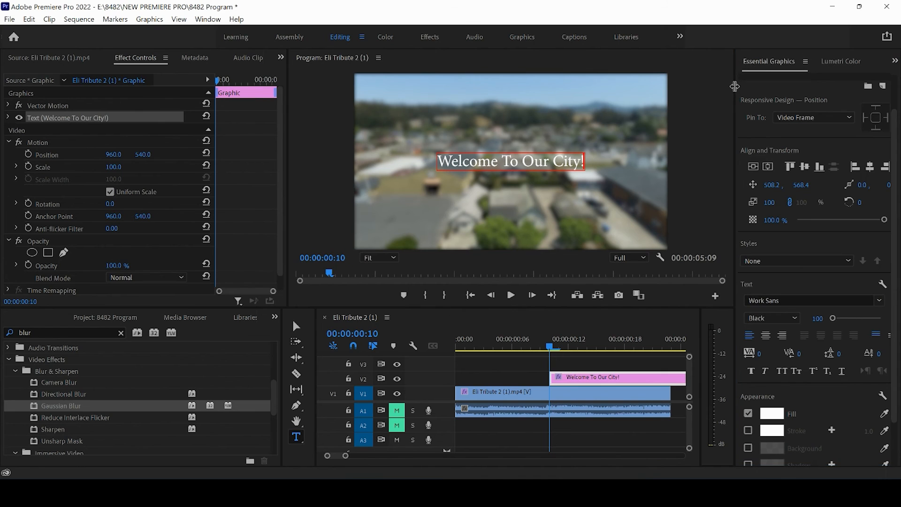
Select the title layer, set its font to Work Sans, and re-center it horizontally in the frame
click(295, 330)
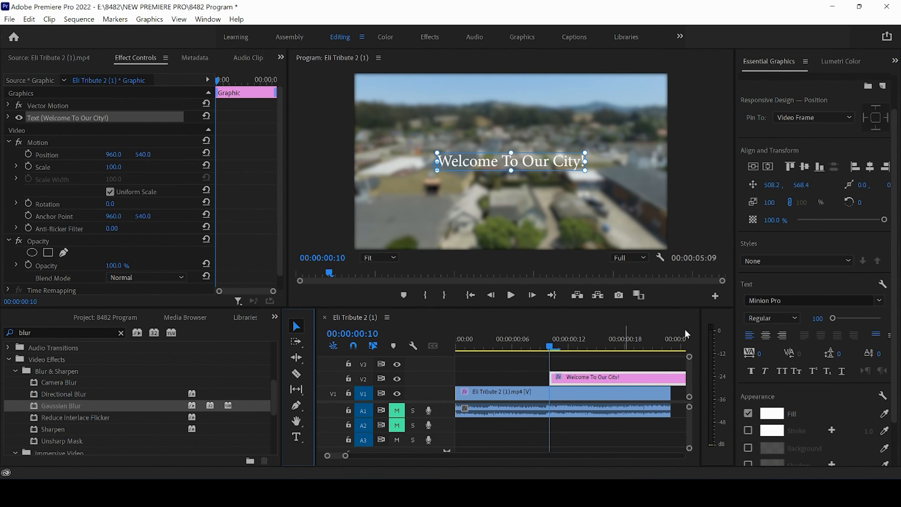
click(809, 302)
text(work)
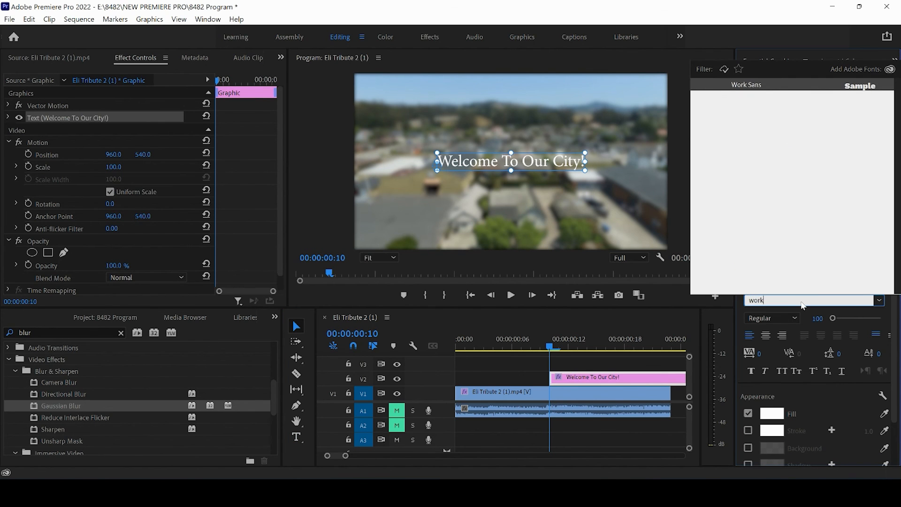
click(792, 89)
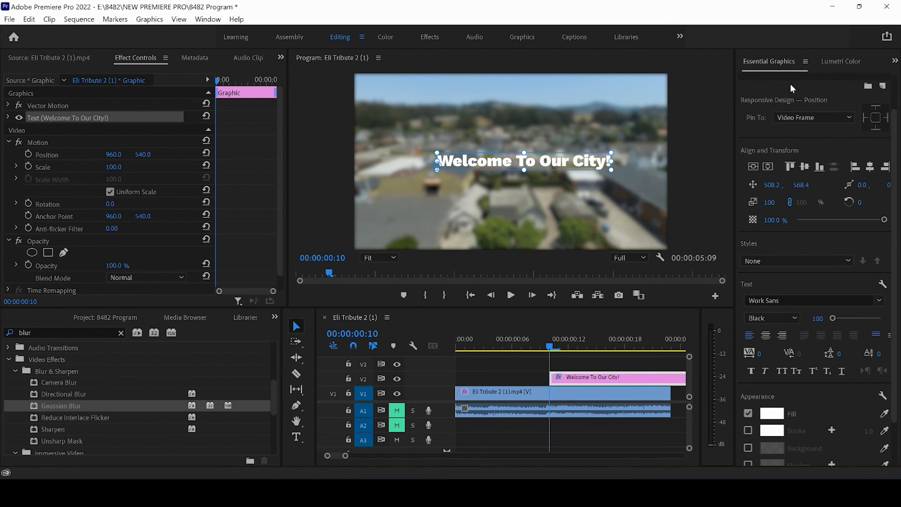
click(757, 164)
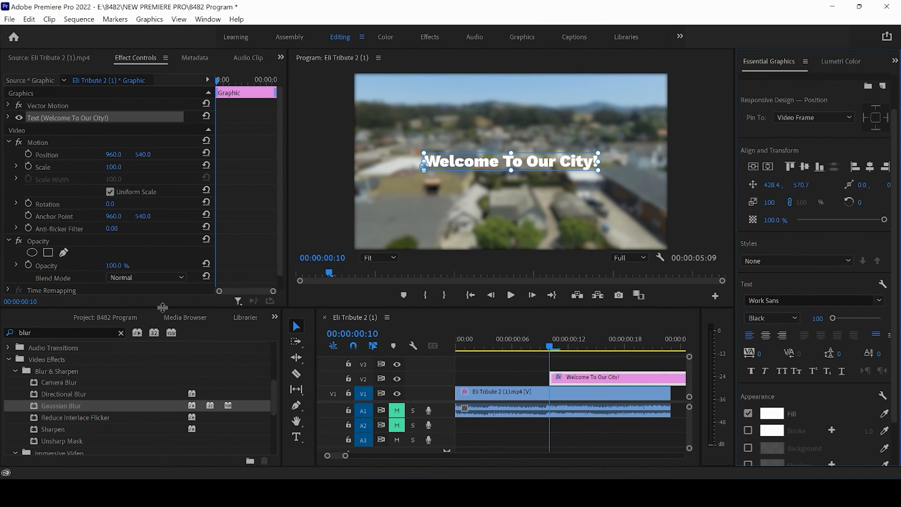
Search the effects for cross and apply a Cross Dissolve transition to the start of the title clip
click(35, 332)
text(cr)
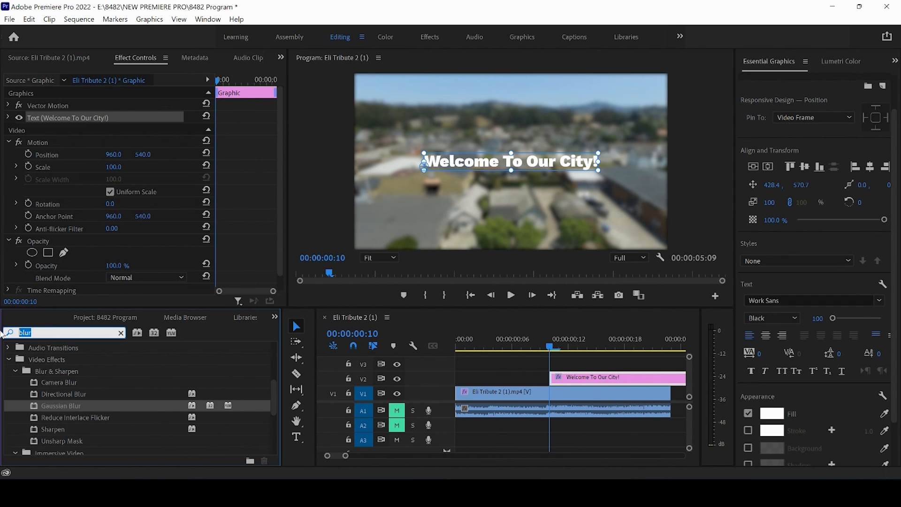
text(oss)
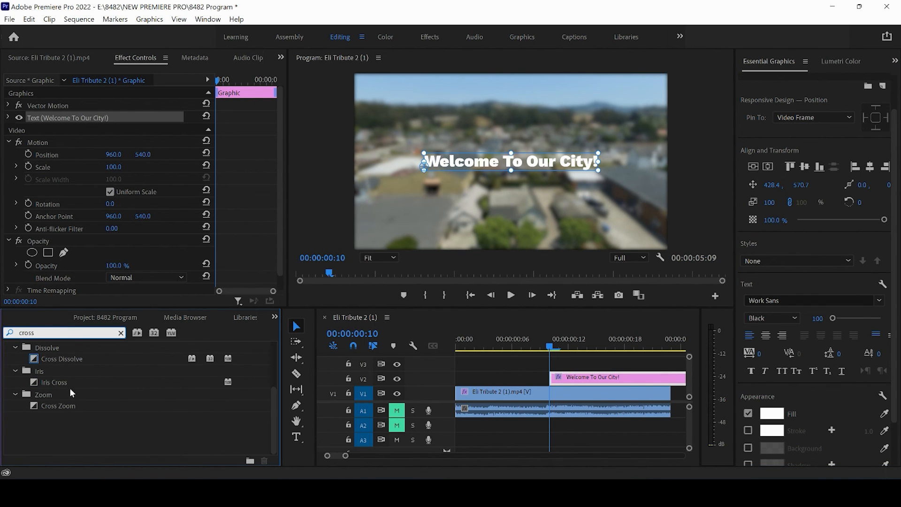
drag(55, 365, 553, 379)
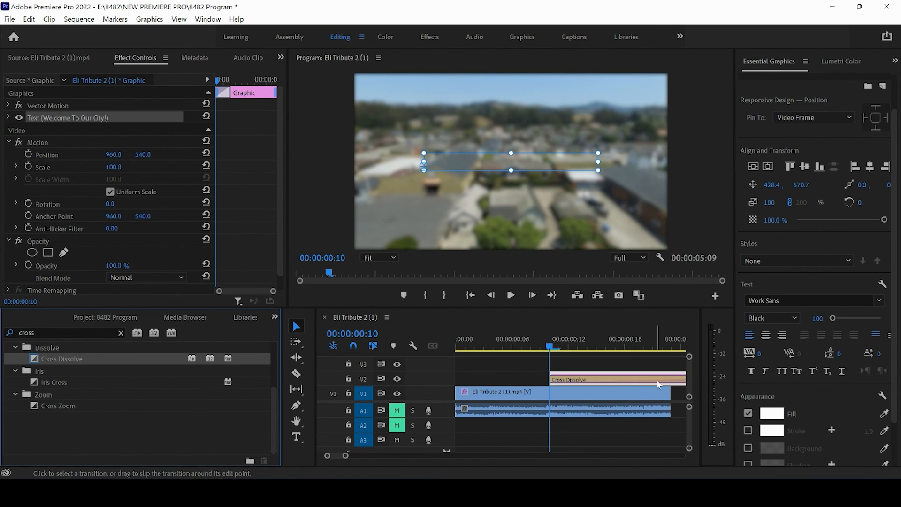
drag(345, 456, 353, 459)
drag(653, 378, 518, 375)
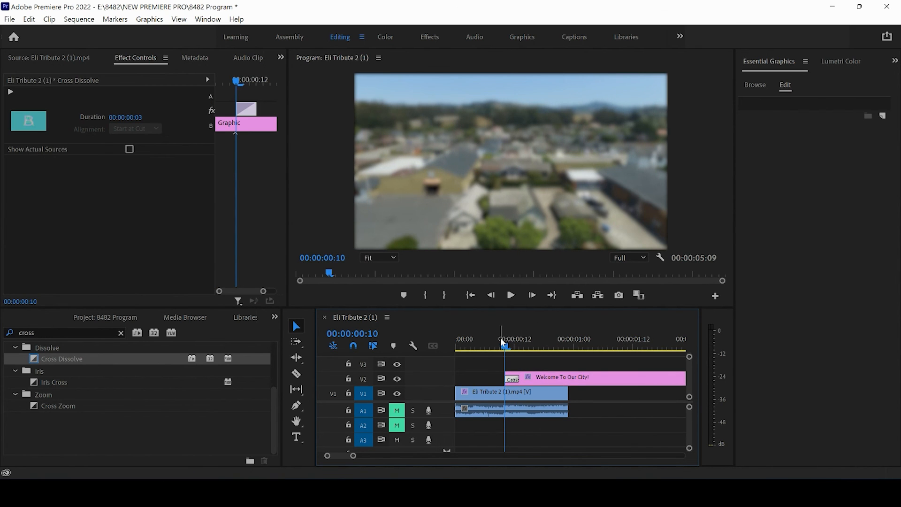
Place the playhead at frame 5, select the drone clip, and move its starting Blurriness keyframe to frame 5
click(501, 341)
mouse_move(505, 342)
mouse_down()
mouse_move(514, 343)
mouse_move(488, 348)
mouse_up()
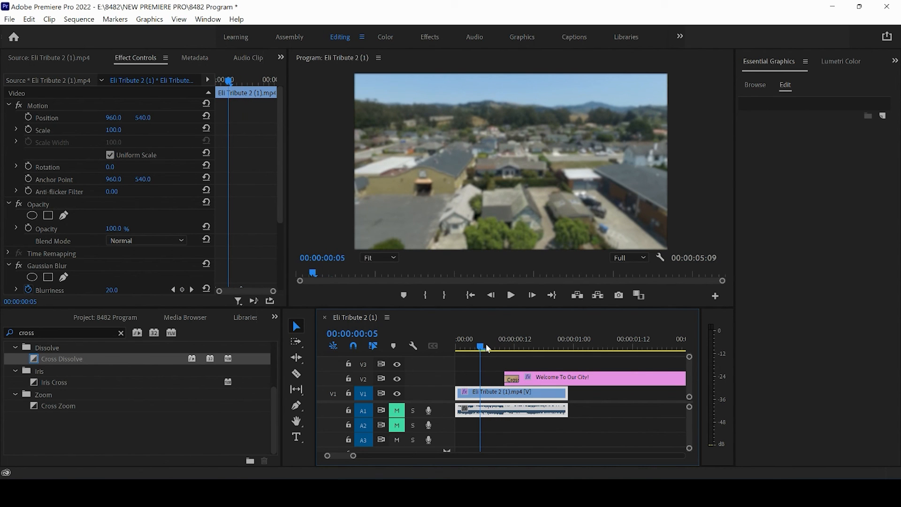
click(488, 370)
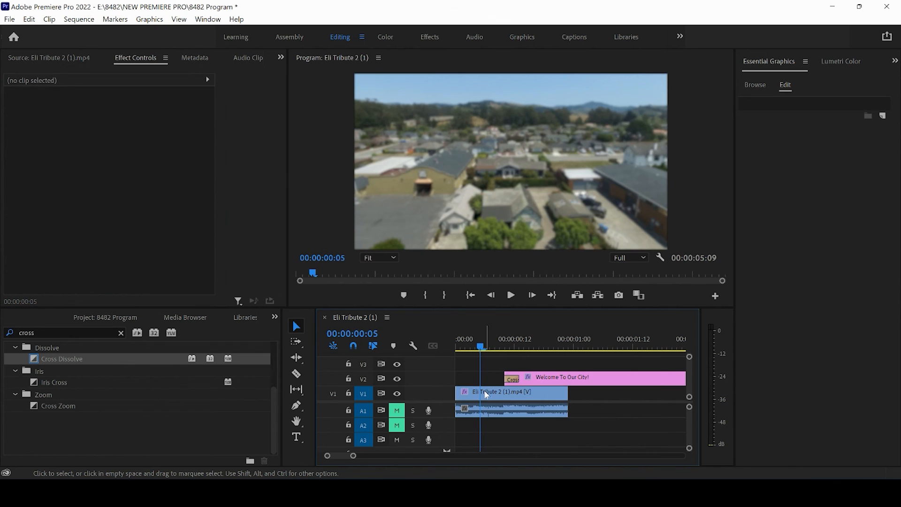
click(486, 399)
drag(280, 183, 227, 212)
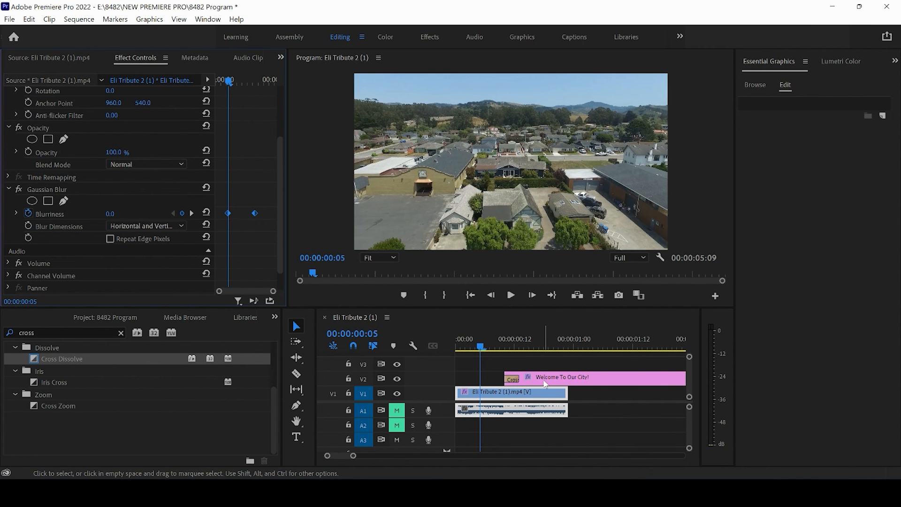
Move the title clip earlier so it starts at about frame 5
drag(546, 385, 525, 383)
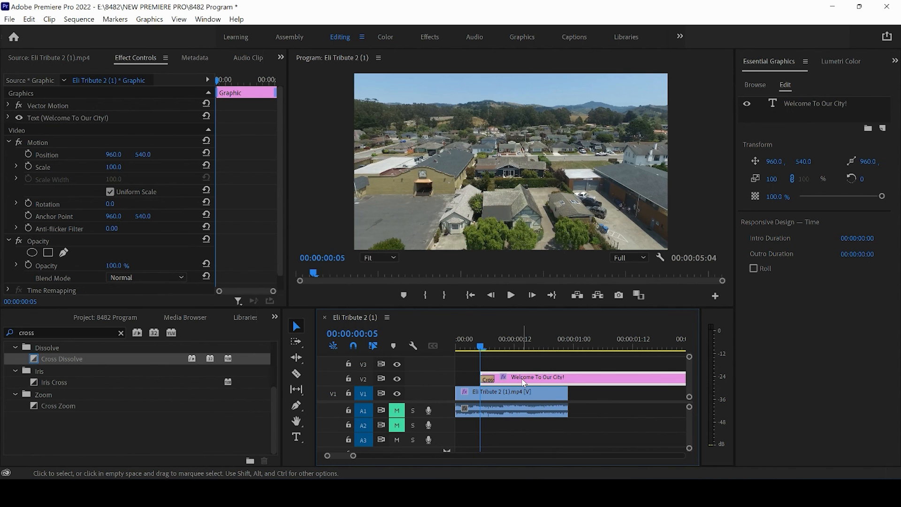
Scrub through and play back the sequence to preview the blur animation and title
click(489, 345)
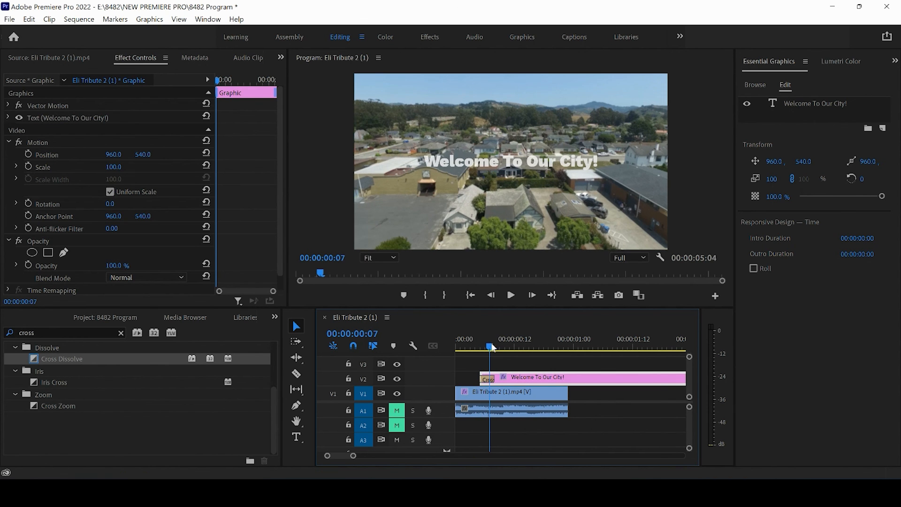
drag(492, 347, 441, 342)
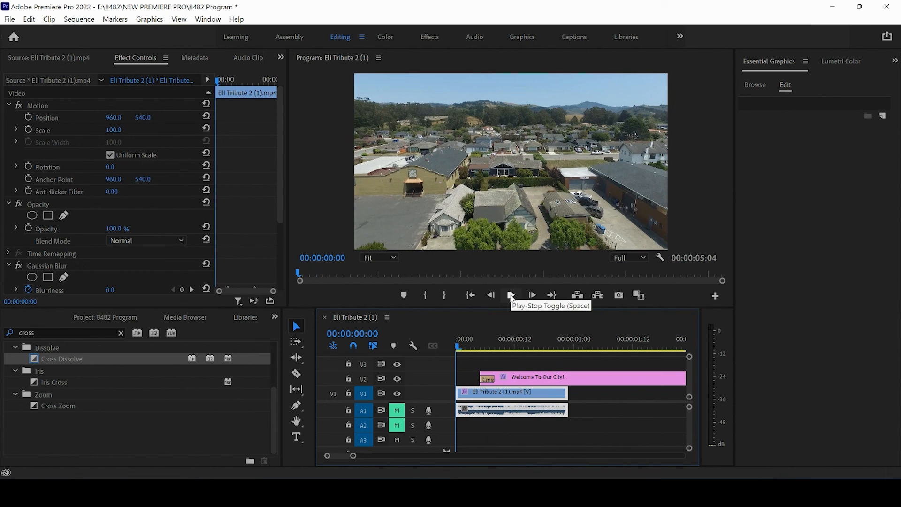
drag(460, 347, 555, 352)
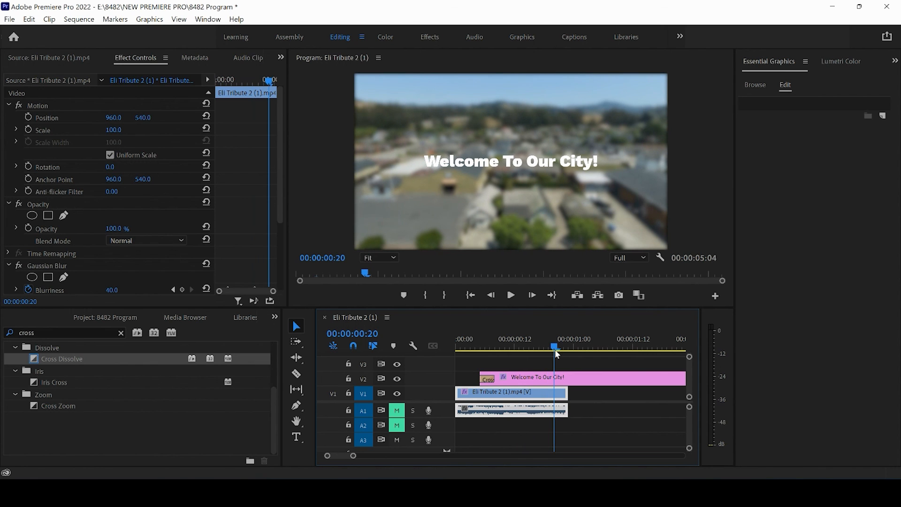
drag(556, 350, 429, 331)
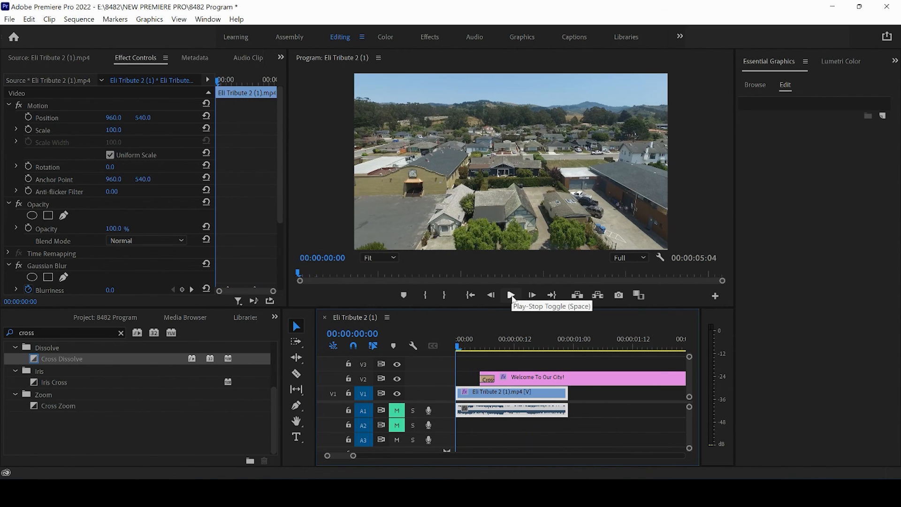
click(512, 295)
click(512, 295)
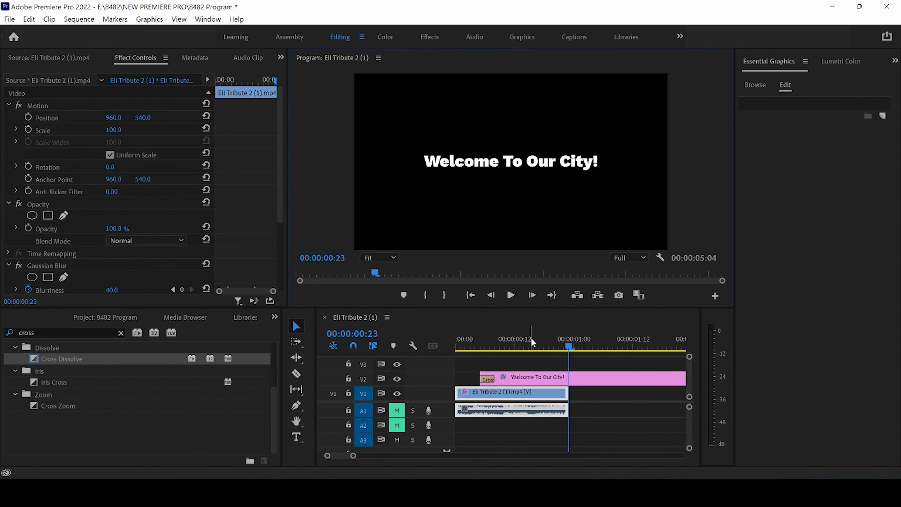
Split the title clip where the drone clip ends with the Razor tool and delete the trailing part
mouse_move(559, 339)
mouse_down()
mouse_move(569, 340)
mouse_move(559, 345)
mouse_up()
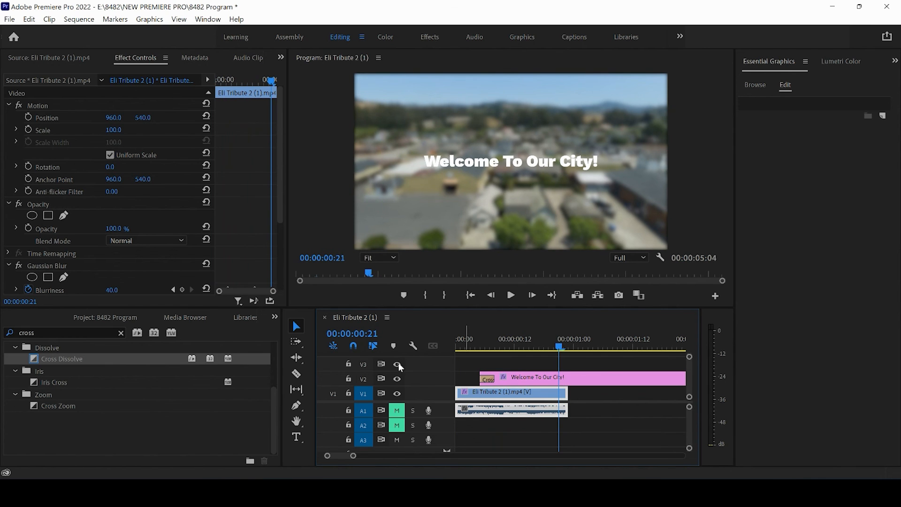
click(296, 374)
click(568, 378)
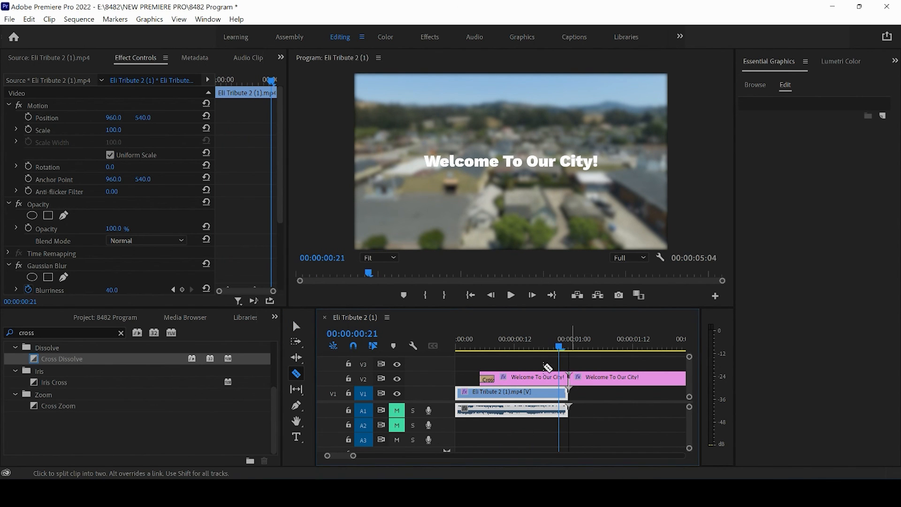
click(297, 325)
click(601, 378)
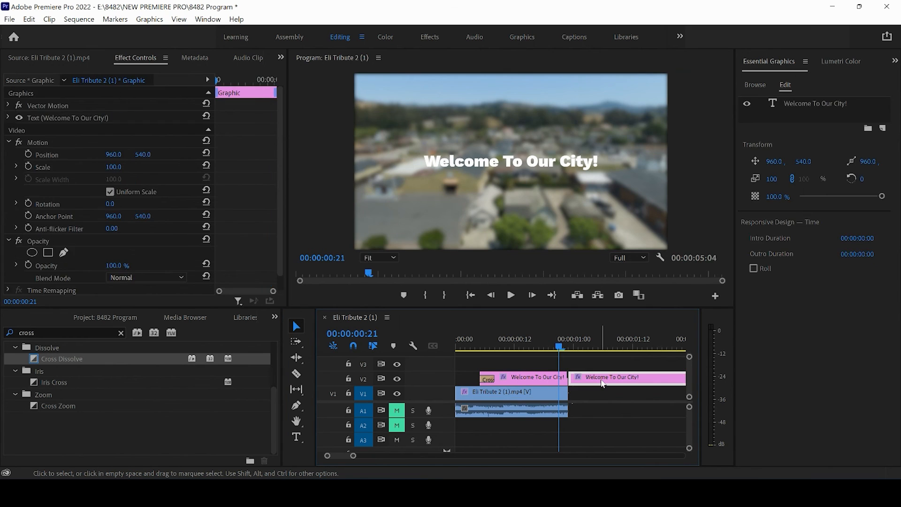
key(Delete)
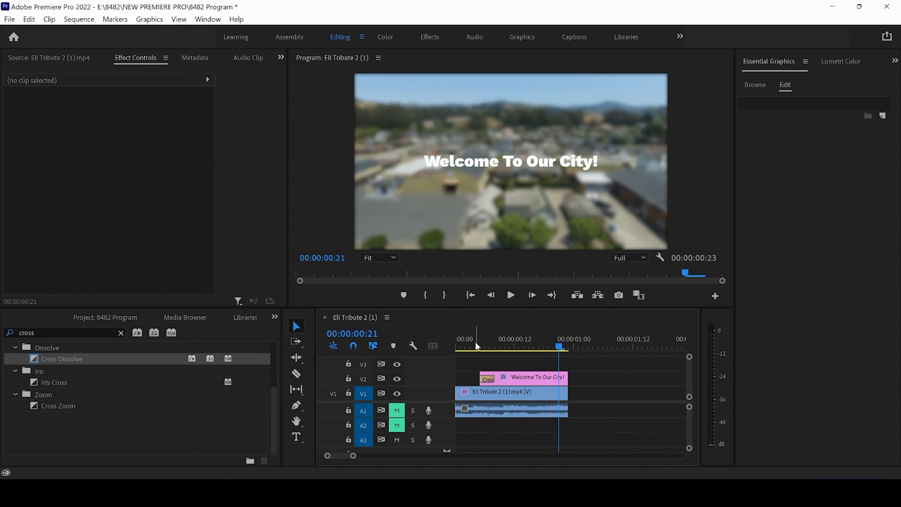
drag(478, 346, 543, 357)
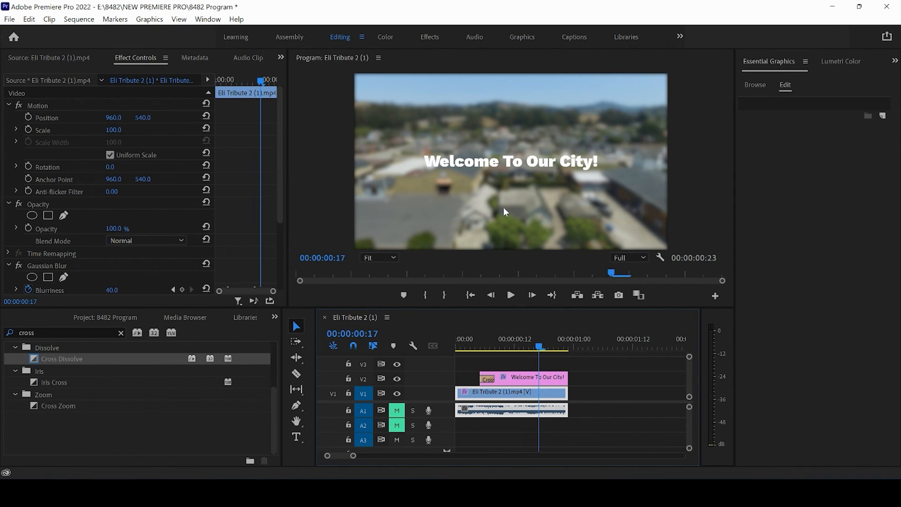